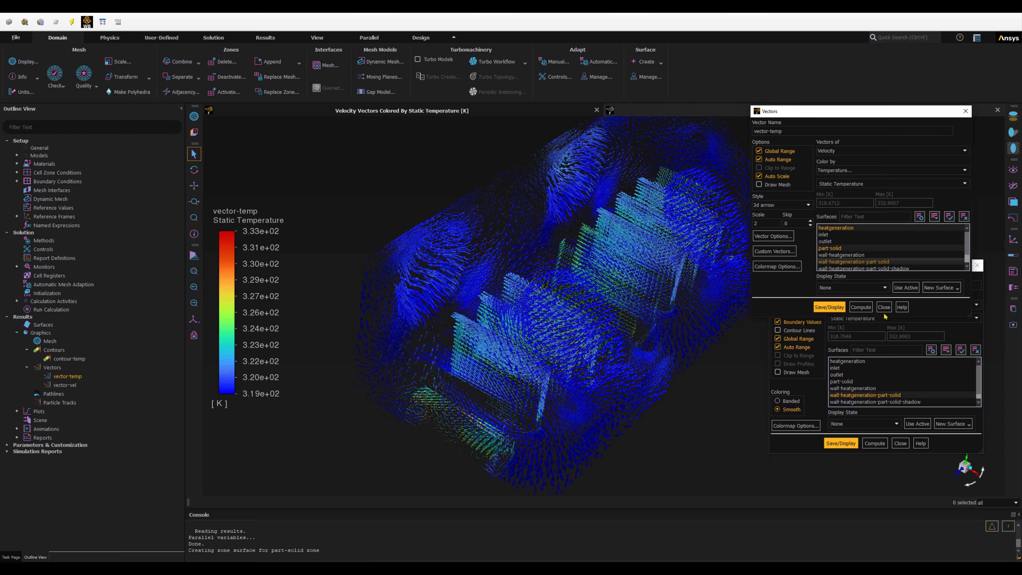
# - Close the vector-temp settings and redisplay the contour-temp static temperature plot, closing its settings too
pyautogui.click(883, 307)
pyautogui.click(841, 443)
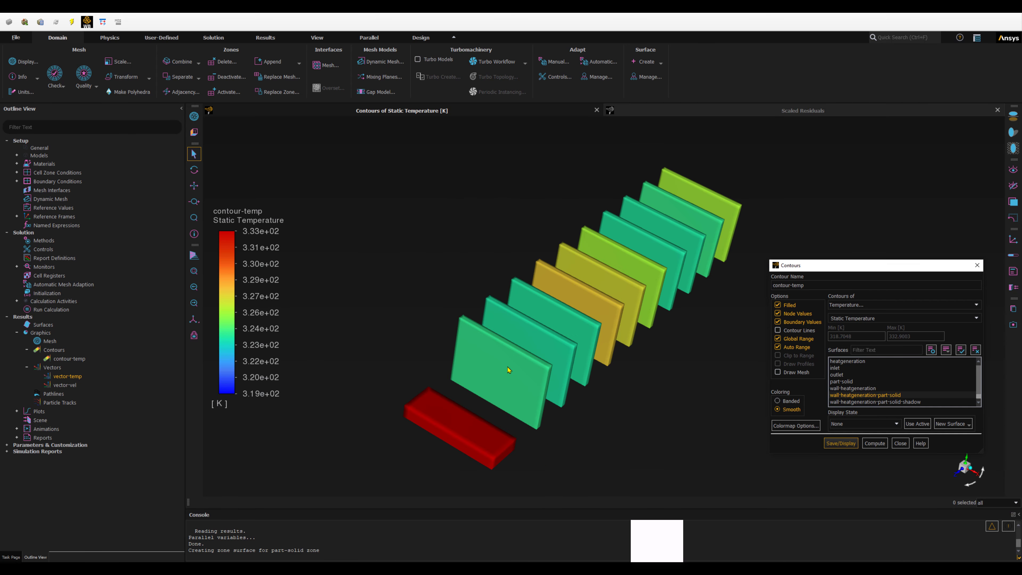
pyautogui.click(900, 443)
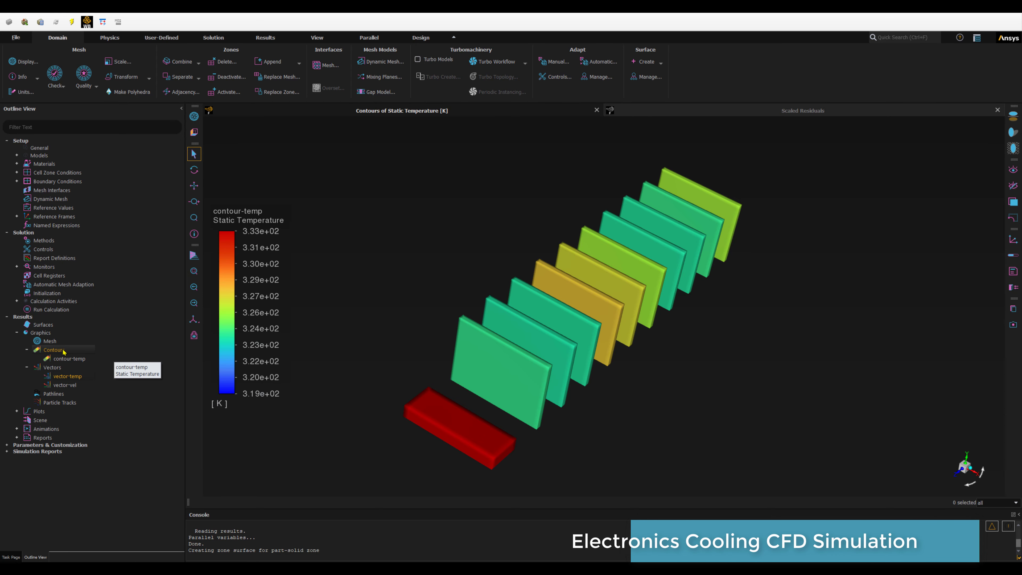
# - Start a new scene with both its name and title set to scene-temp
pyautogui.click(38, 421)
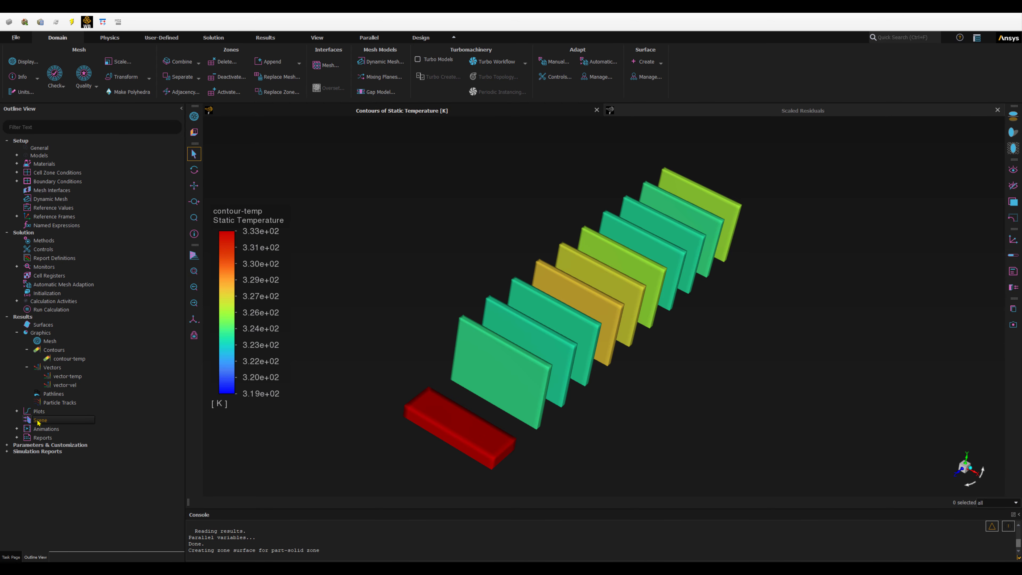
pyautogui.moveTo(263, 260); pyautogui.dragTo(260, 263)
pyautogui.click(227, 282)
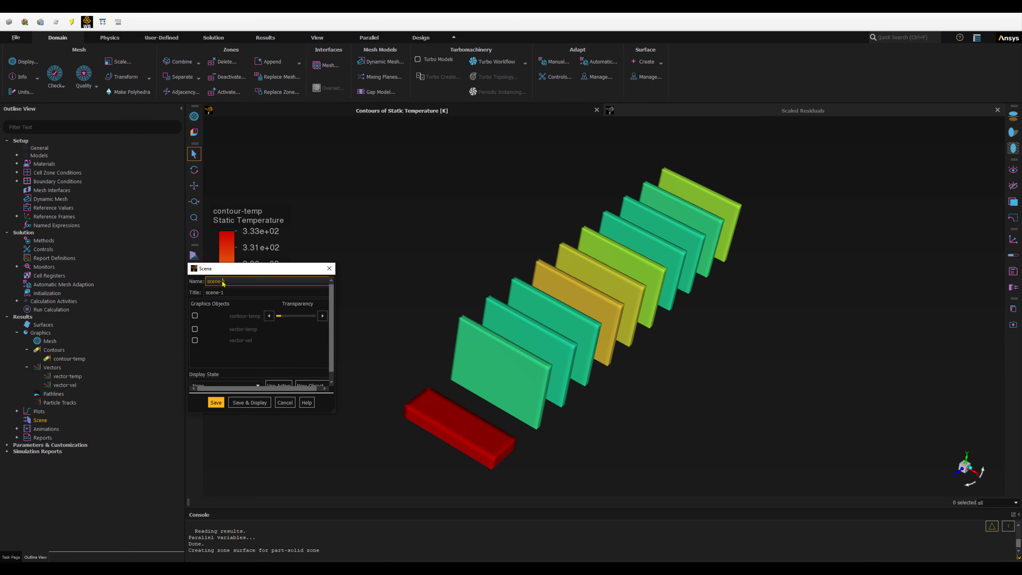
pyautogui.write('temp')
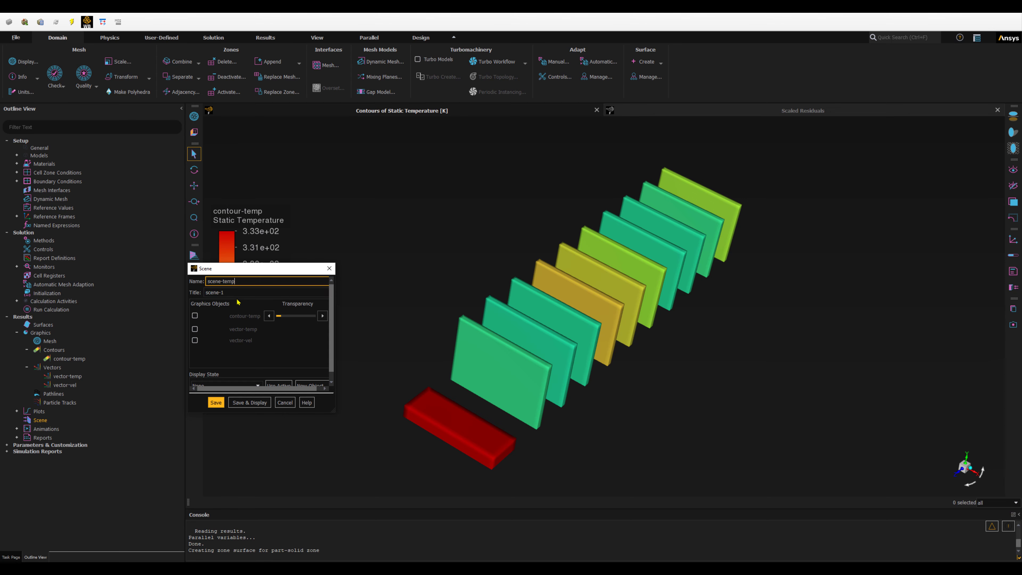
pyautogui.moveTo(220, 294); pyautogui.dragTo(226, 293)
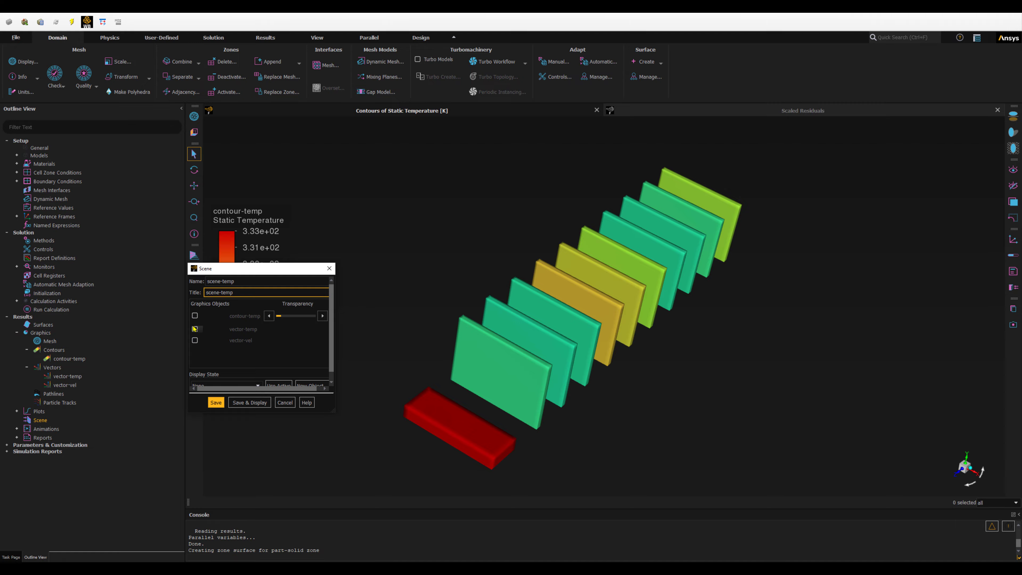
# - Include contour-temp and vector-temp in the scene, save and display it, and move its dialog clear of the model
pyautogui.click(195, 316)
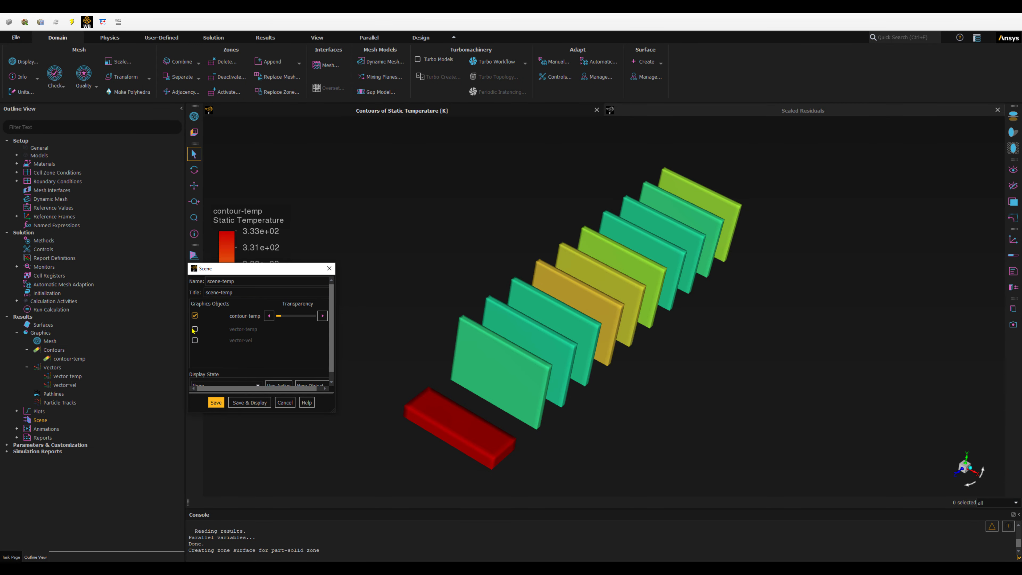
pyautogui.click(194, 329)
pyautogui.press('ctrl')
pyautogui.press('ctrl')
pyautogui.click(245, 403)
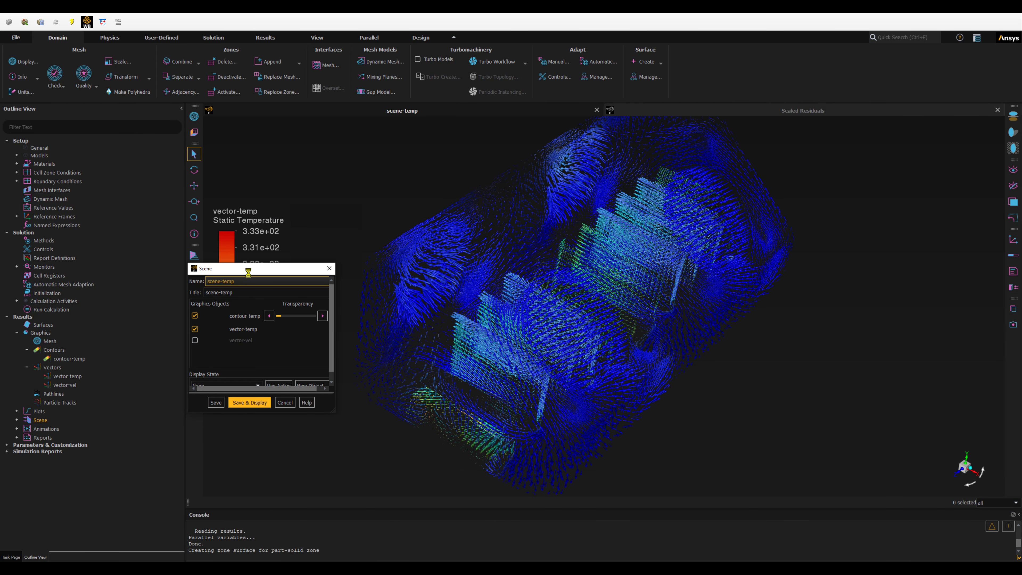
pyautogui.moveTo(248, 272); pyautogui.dragTo(870, 289)
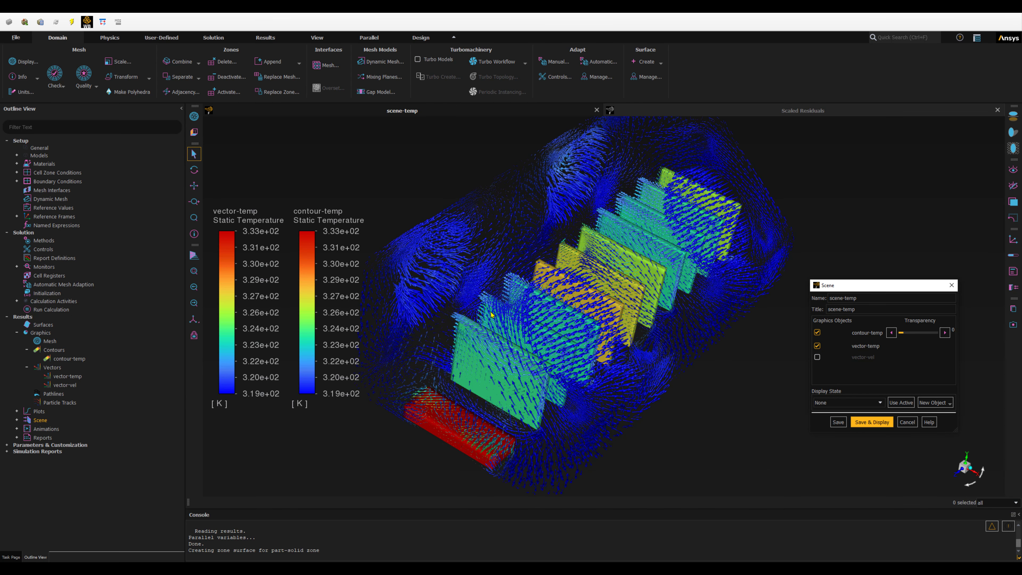
# - Reposition the contour-temp legend as a horizontal colour bar beneath the model and view the scene from other angles
pyautogui.click(330, 222)
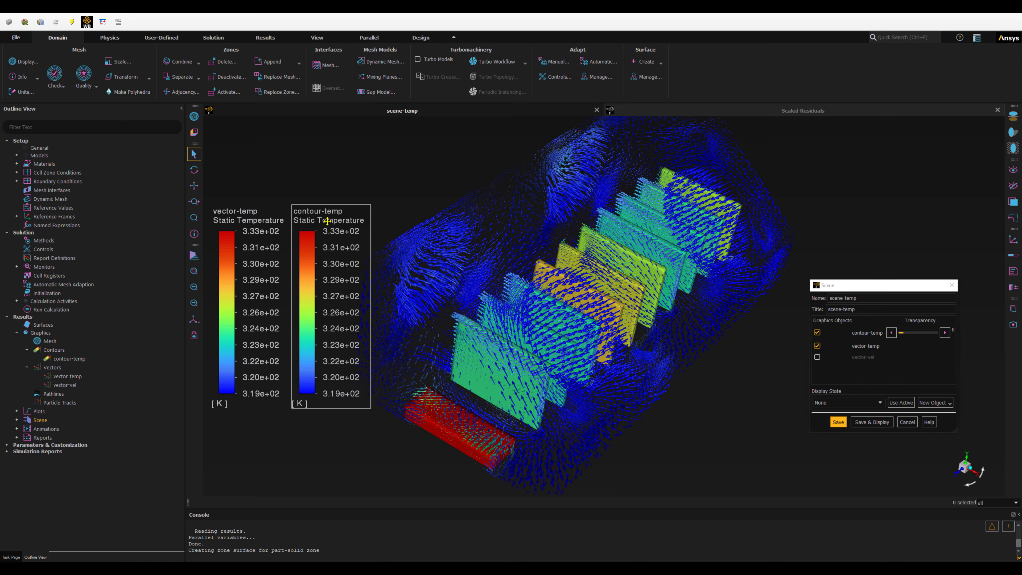
pyautogui.moveTo(330, 222); pyautogui.dragTo(371, 310)
pyautogui.moveTo(859, 239); pyautogui.dragTo(631, 470)
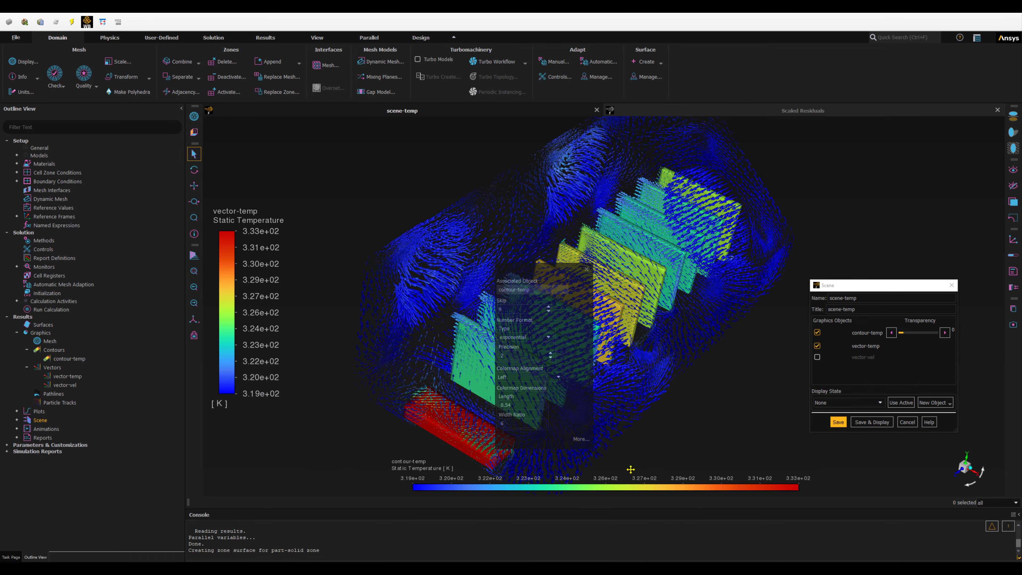
pyautogui.click(587, 269)
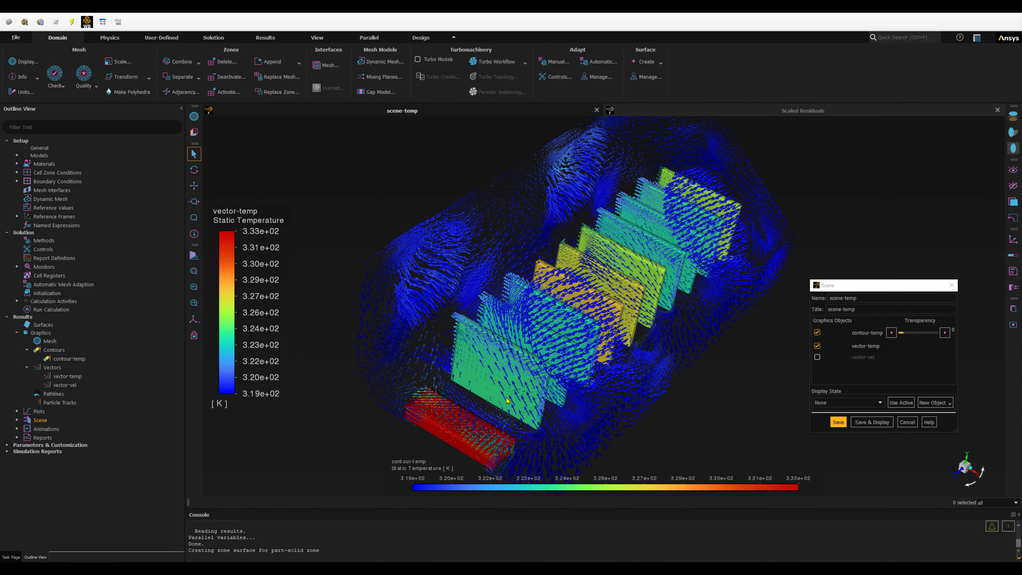
pyautogui.moveTo(507, 400); pyautogui.dragTo(591, 332)
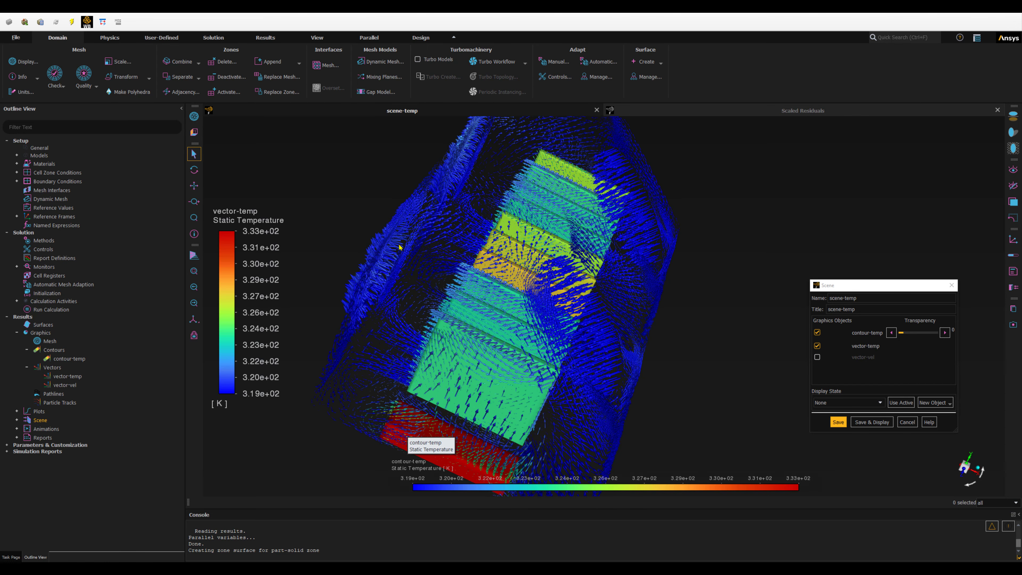
pyautogui.moveTo(442, 317); pyautogui.dragTo(523, 282)
# - Save the project using the settings changes for current and future calculations, check the project schematic in Workbench, and close the scene settings
pyautogui.click(16, 38)
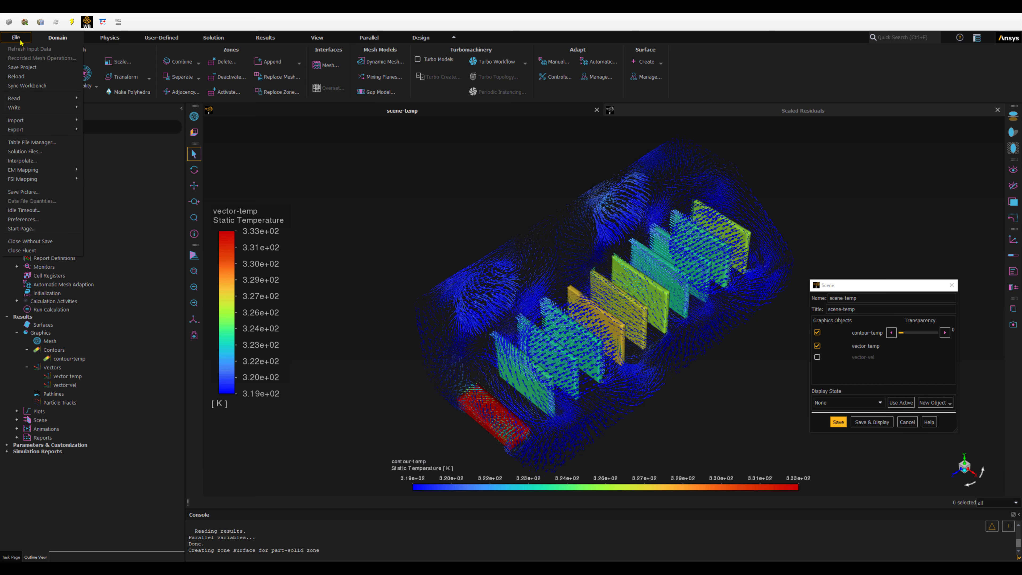
pyautogui.click(20, 67)
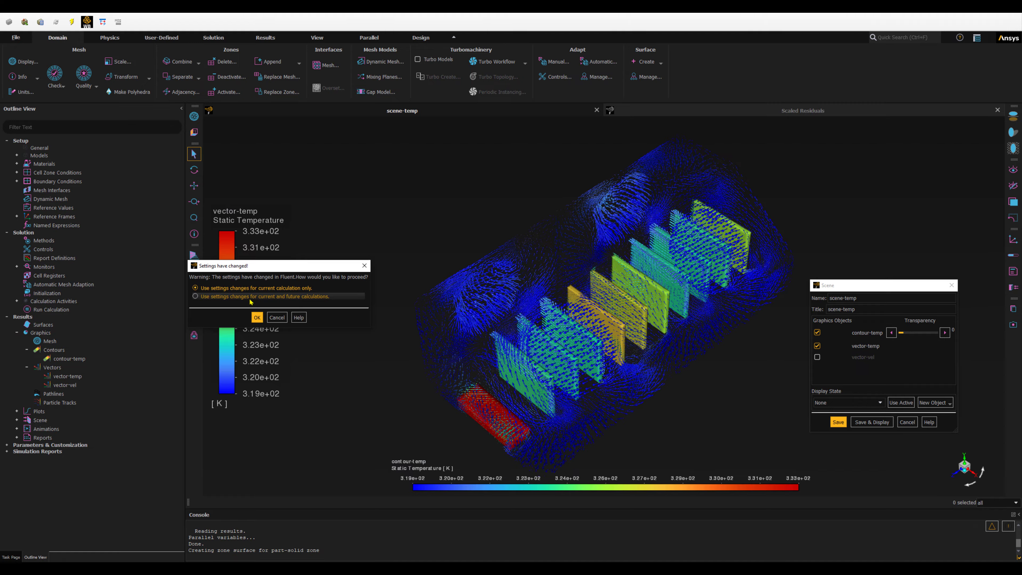
pyautogui.click(195, 297)
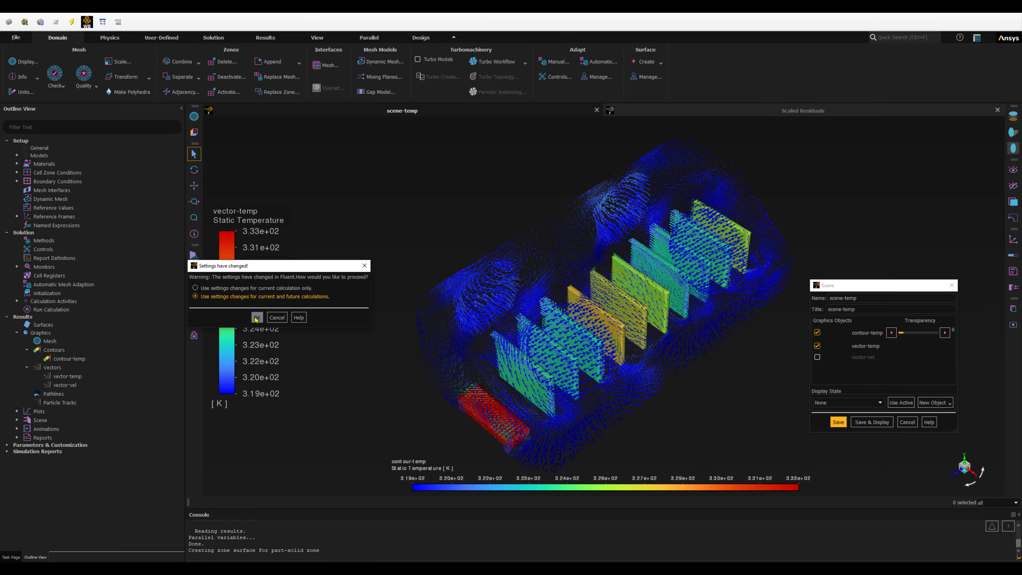
pyautogui.click(257, 318)
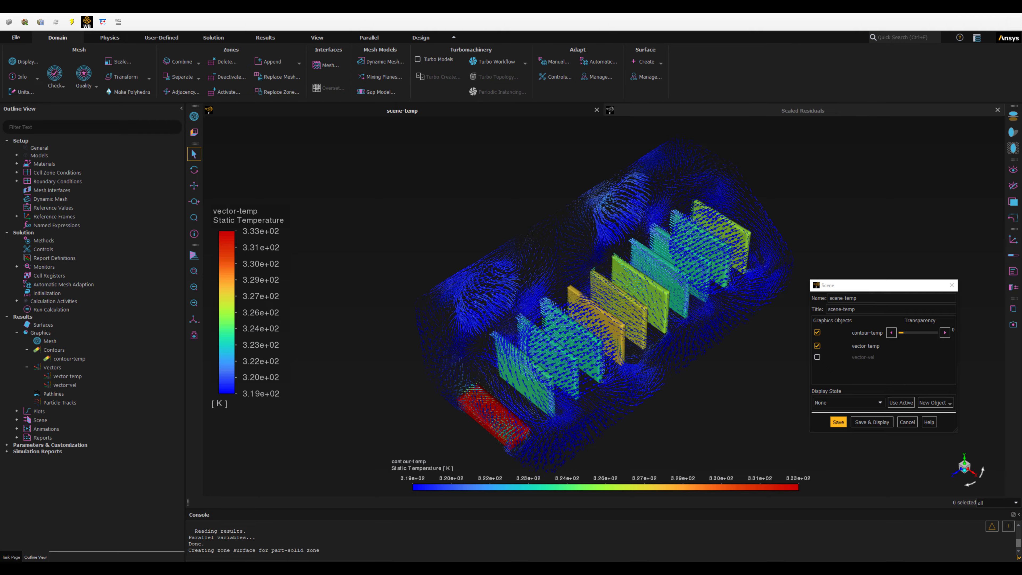
pyautogui.click(273, 535)
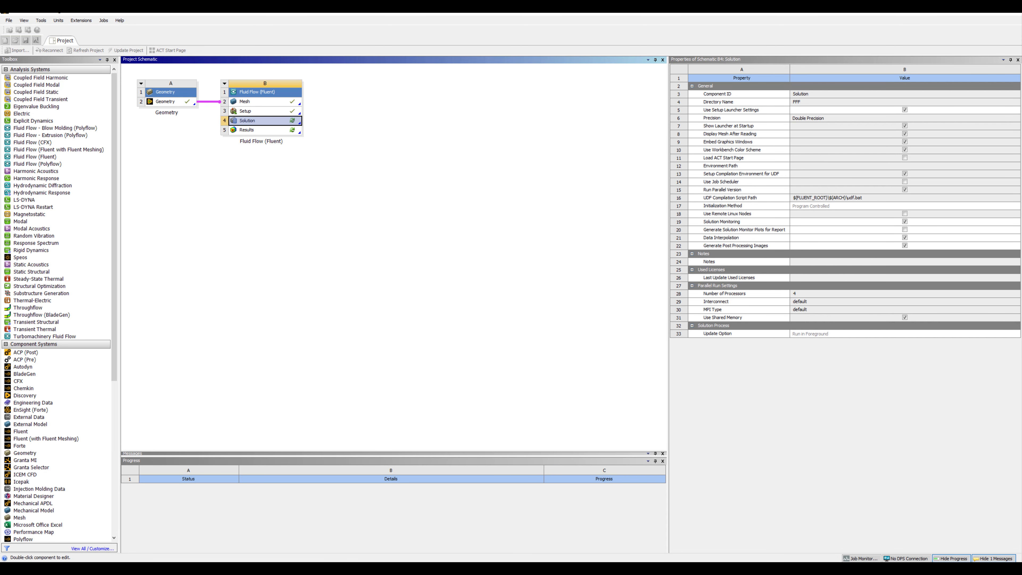
pyautogui.click(282, 528)
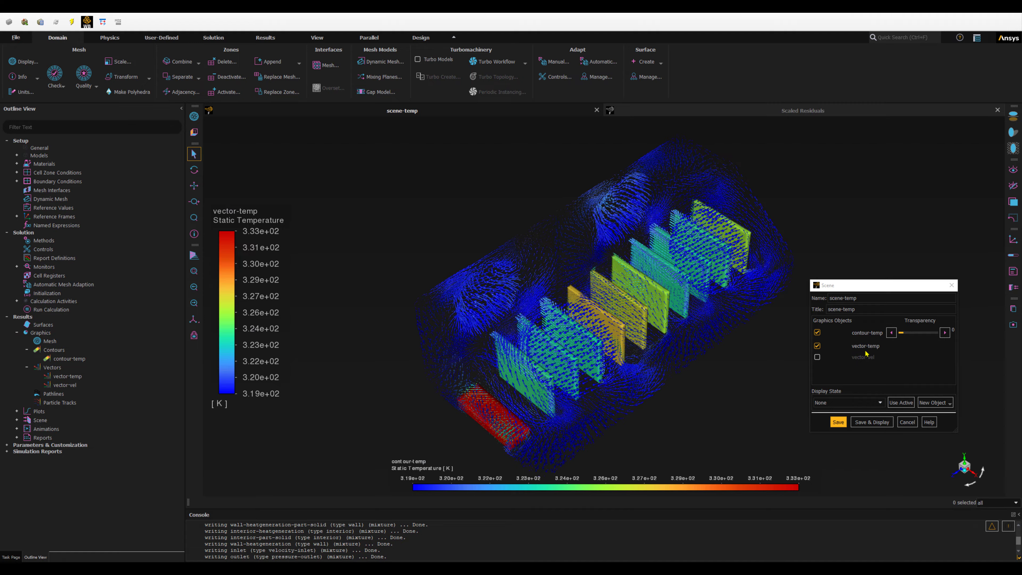
pyautogui.click(906, 421)
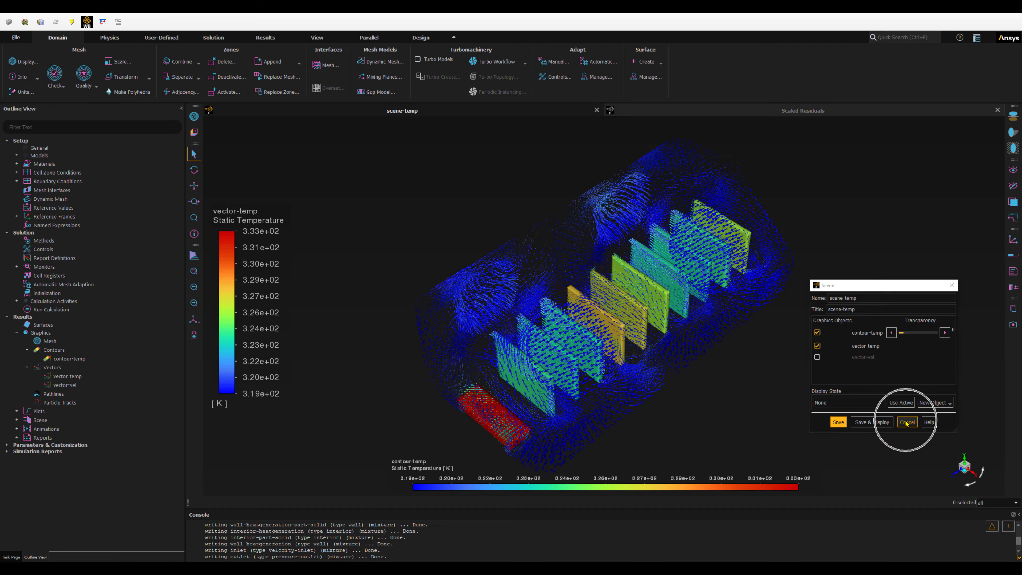
# - Compute a flux report of mass flow rate for the inlet and outlet boundaries
pyautogui.click(266, 37)
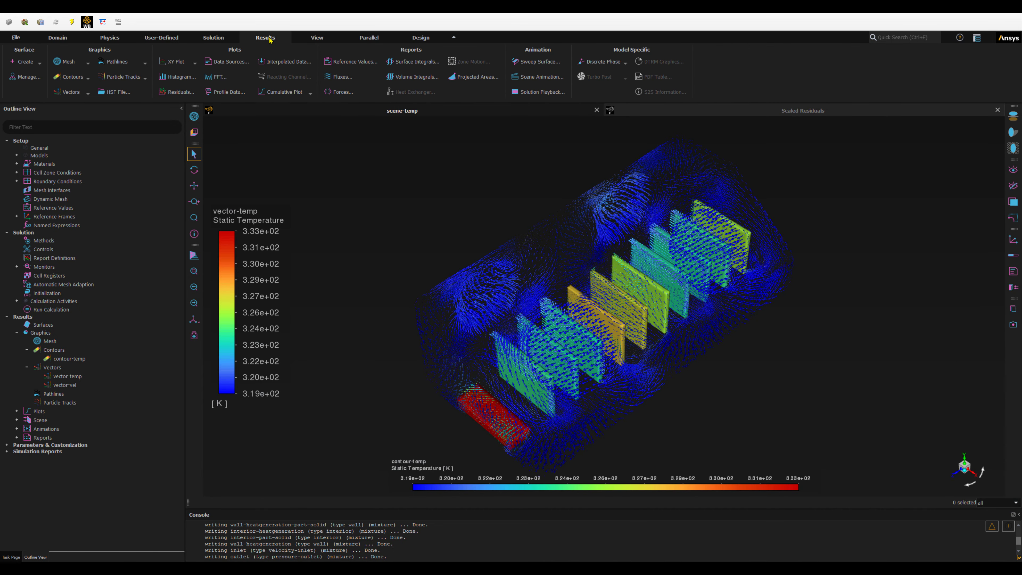
pyautogui.click(338, 78)
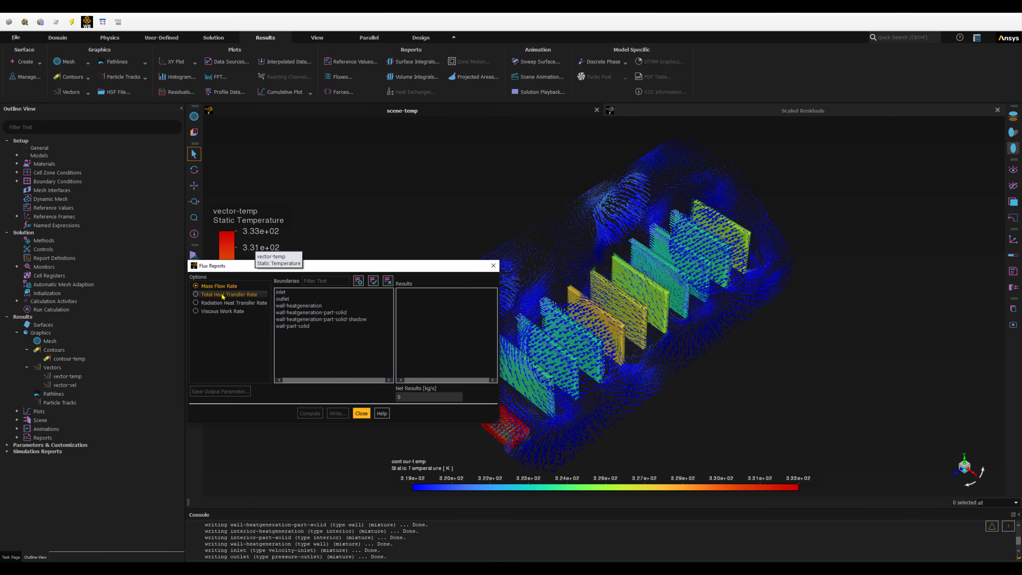
pyautogui.click(281, 292)
pyautogui.click(283, 299)
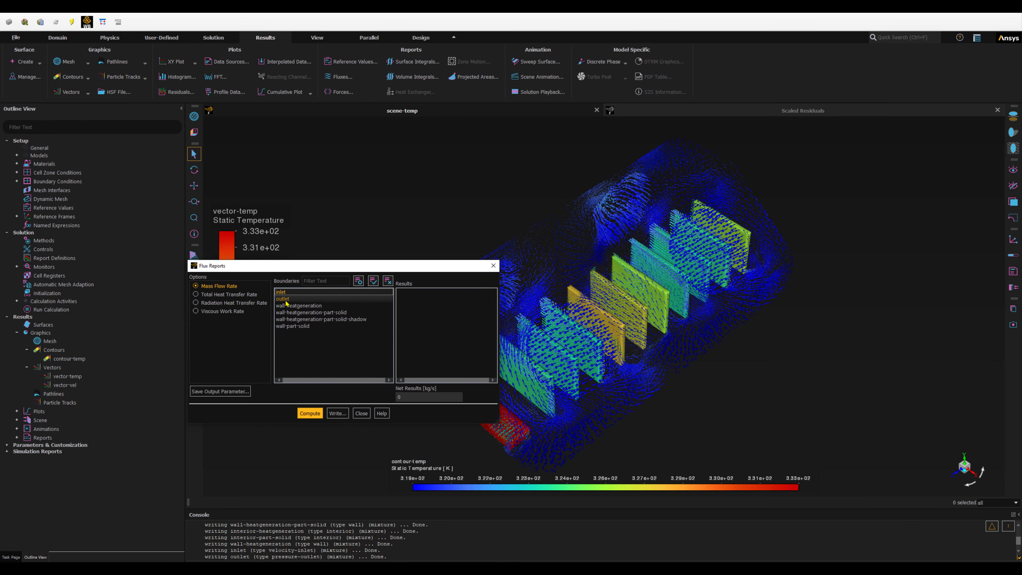
pyautogui.click(308, 413)
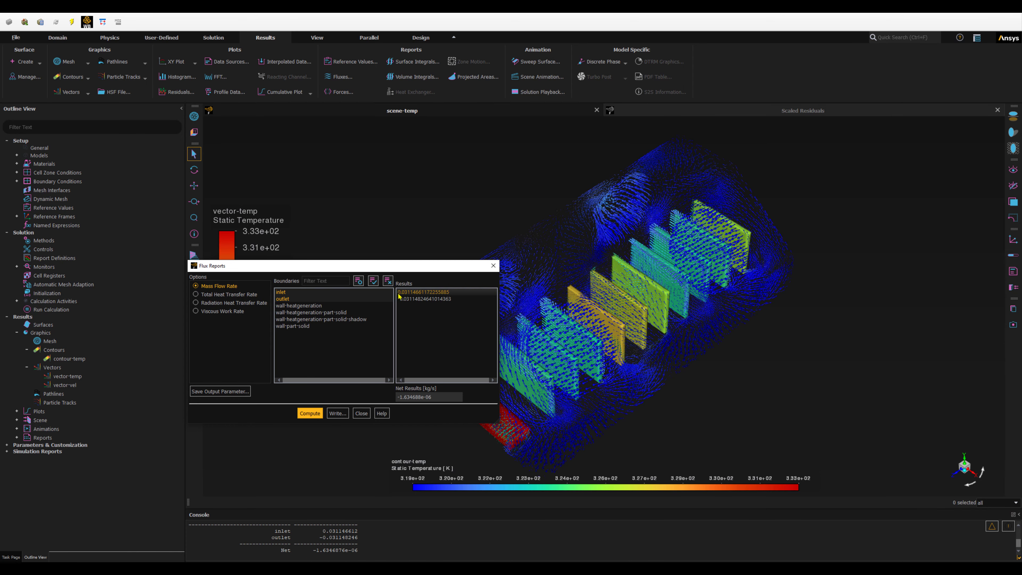
pyautogui.click(410, 300)
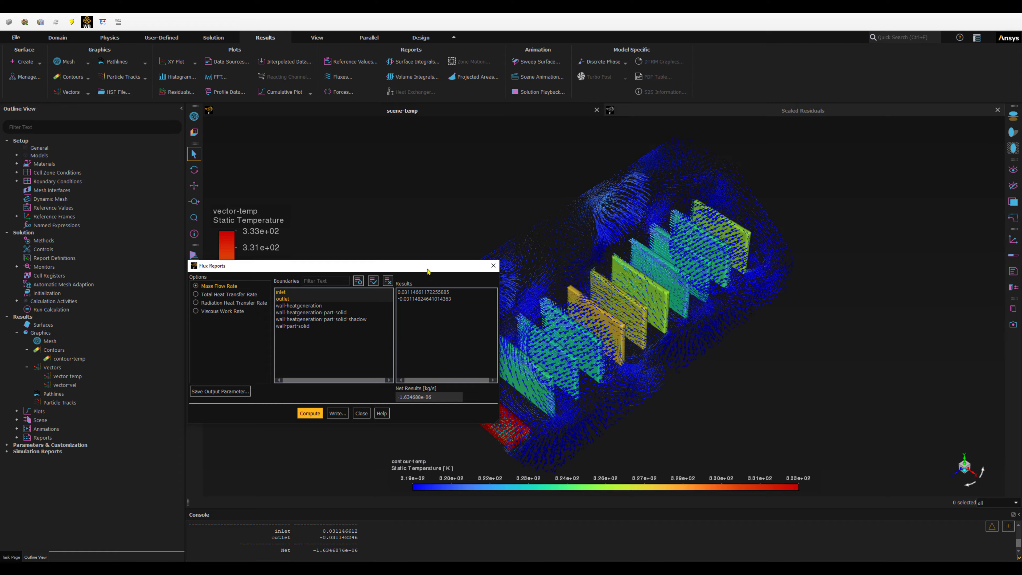
# - Compute the total heat transfer rate across all boundaries in the flux report
pyautogui.moveTo(428, 269); pyautogui.dragTo(477, 131)
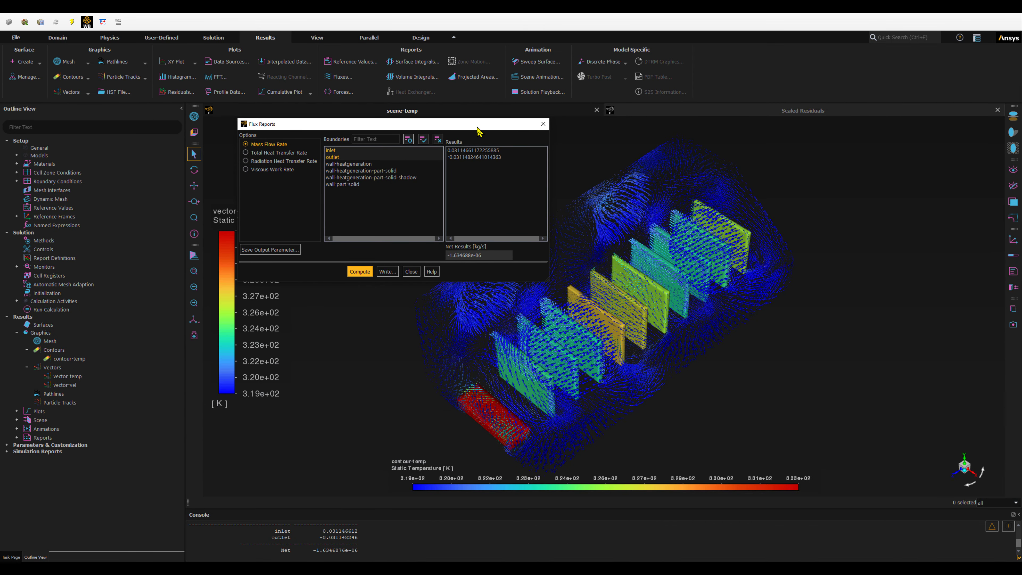
pyautogui.click(254, 156)
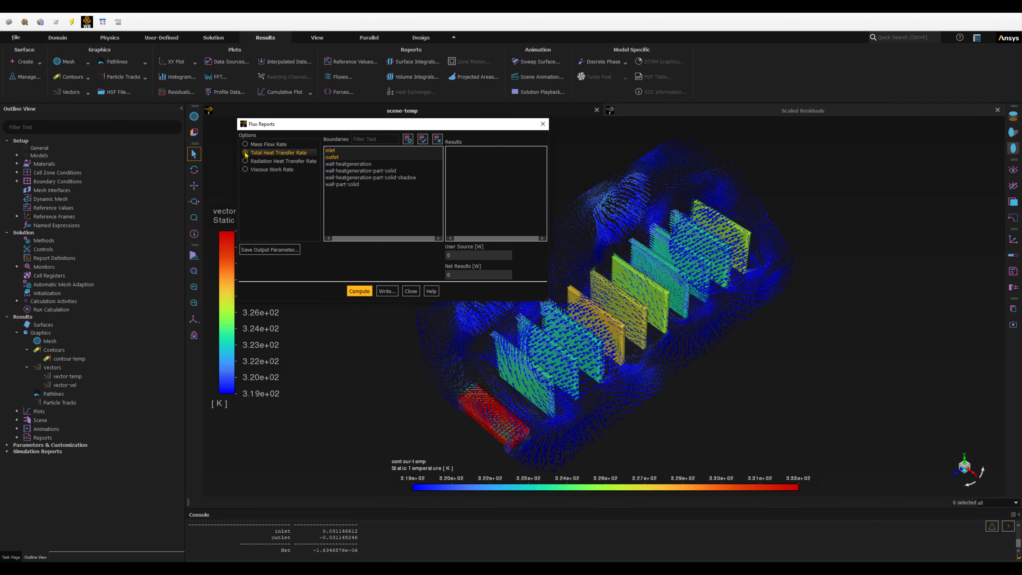
pyautogui.click(422, 139)
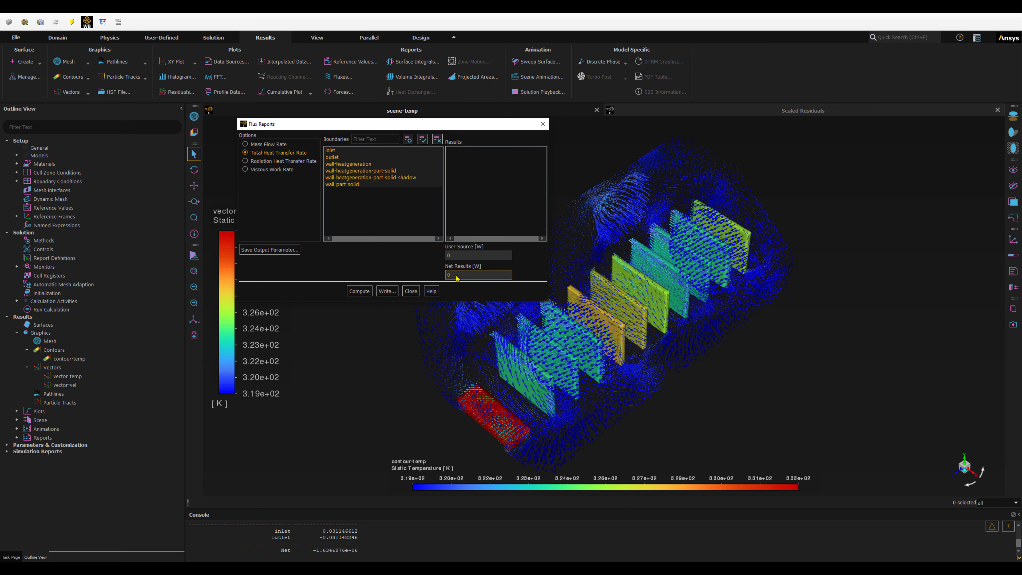
pyautogui.click(354, 291)
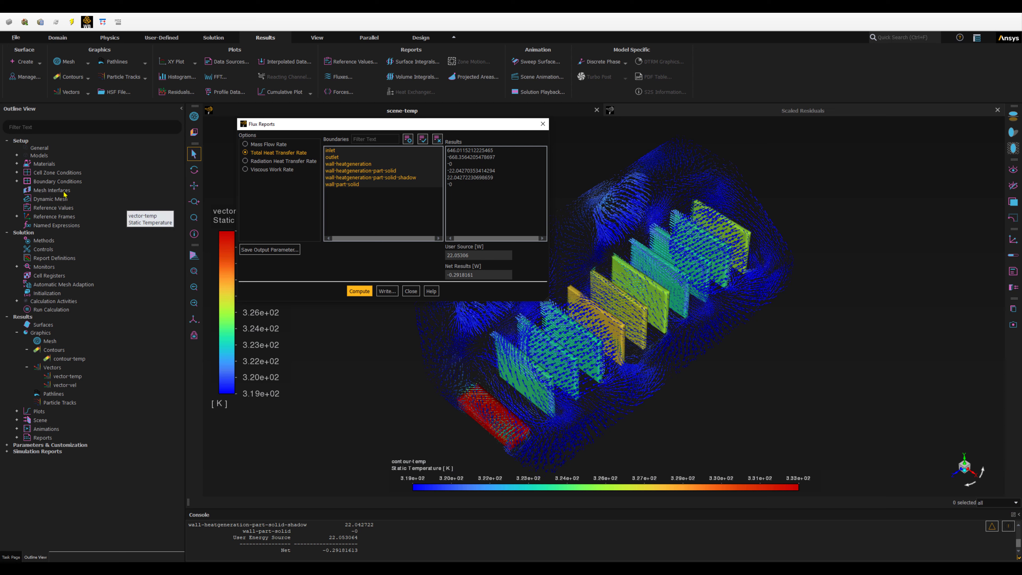
# - Check the energy source term of the heatgeneration solid zone without changing it, and close the flux report
pyautogui.click(16, 172)
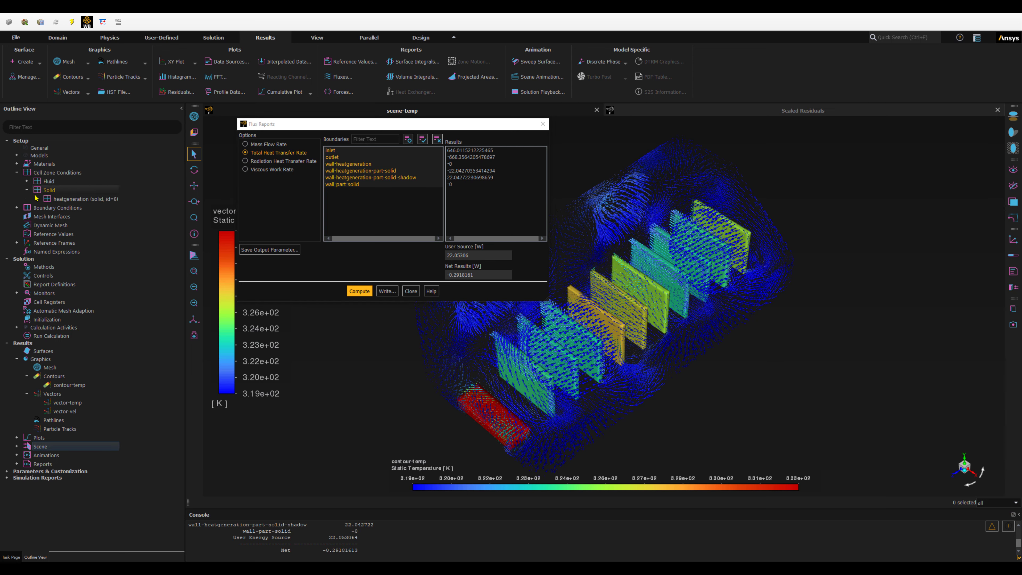
pyautogui.click(26, 190)
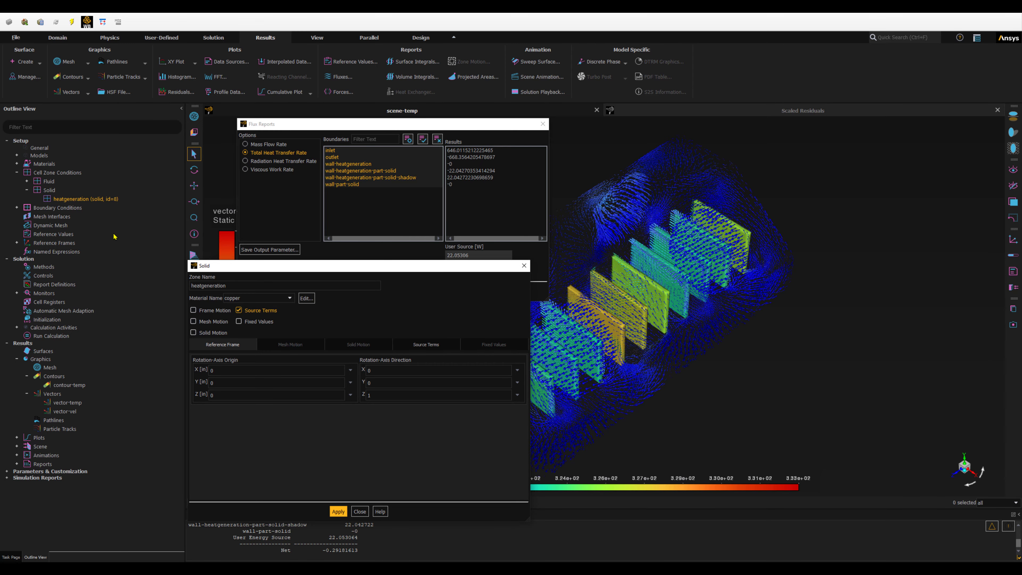
pyautogui.click(421, 345)
pyautogui.click(401, 362)
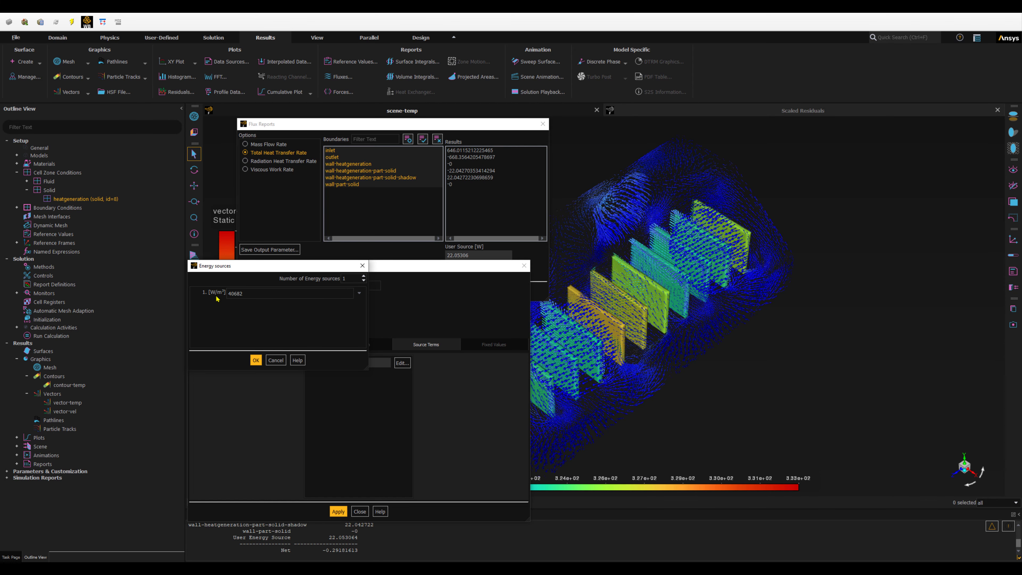
pyautogui.click(276, 359)
pyautogui.click(360, 511)
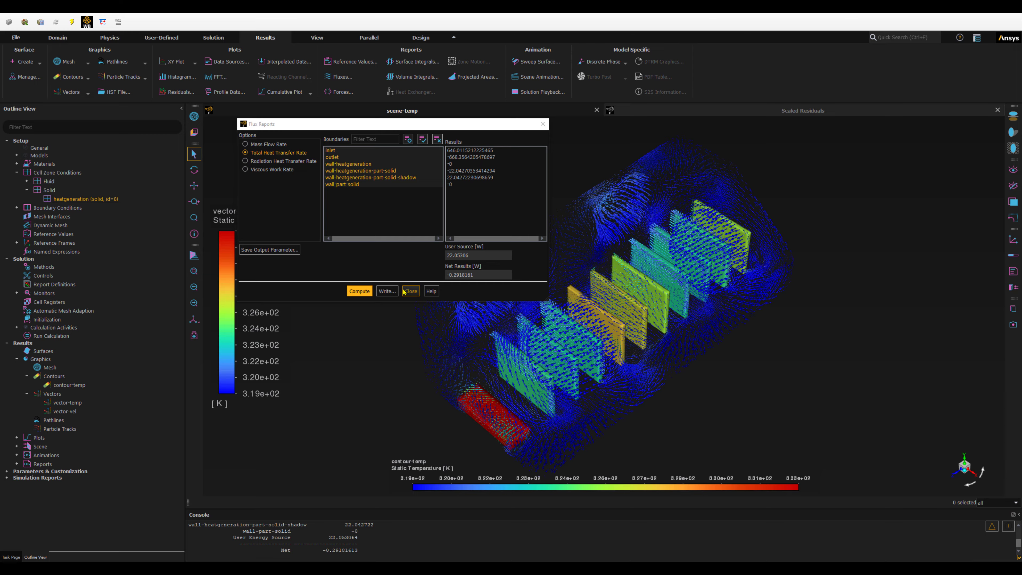
pyautogui.click(411, 292)
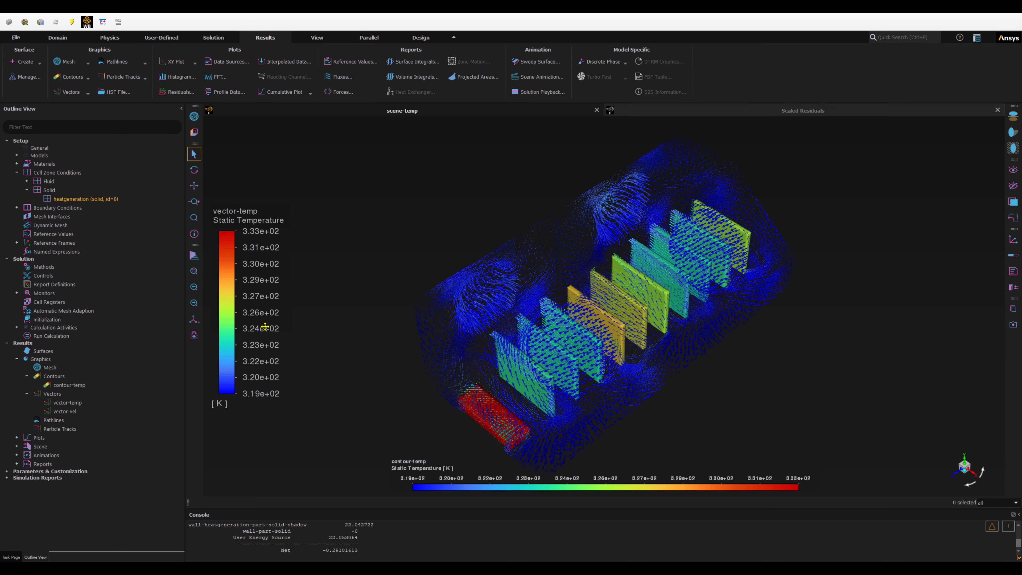
# - Start a new pathline plot and colour it by velocity magnitude
pyautogui.click(57, 421)
pyautogui.doubleClick(57, 423)
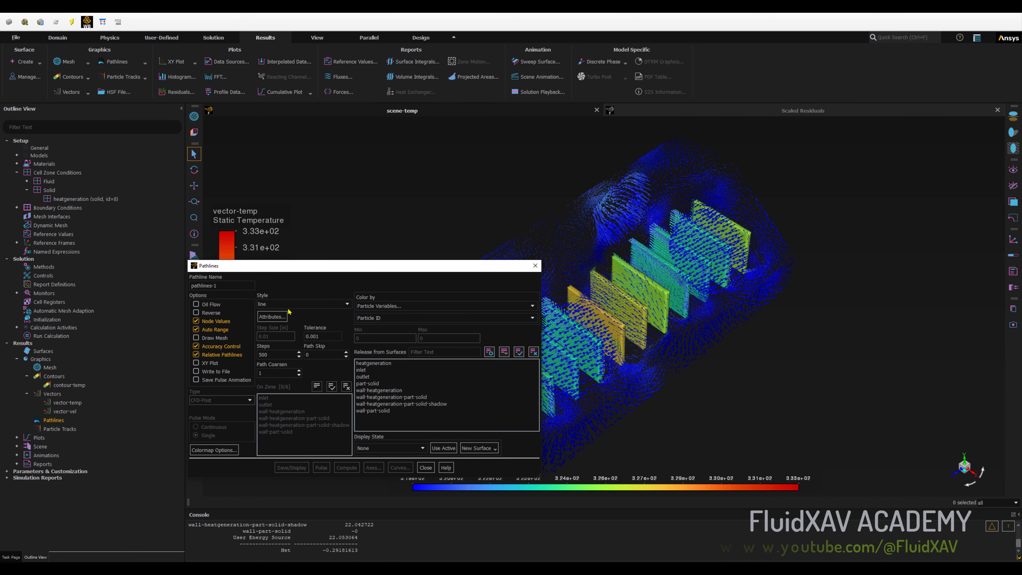
pyautogui.moveTo(288, 265); pyautogui.dragTo(364, 173)
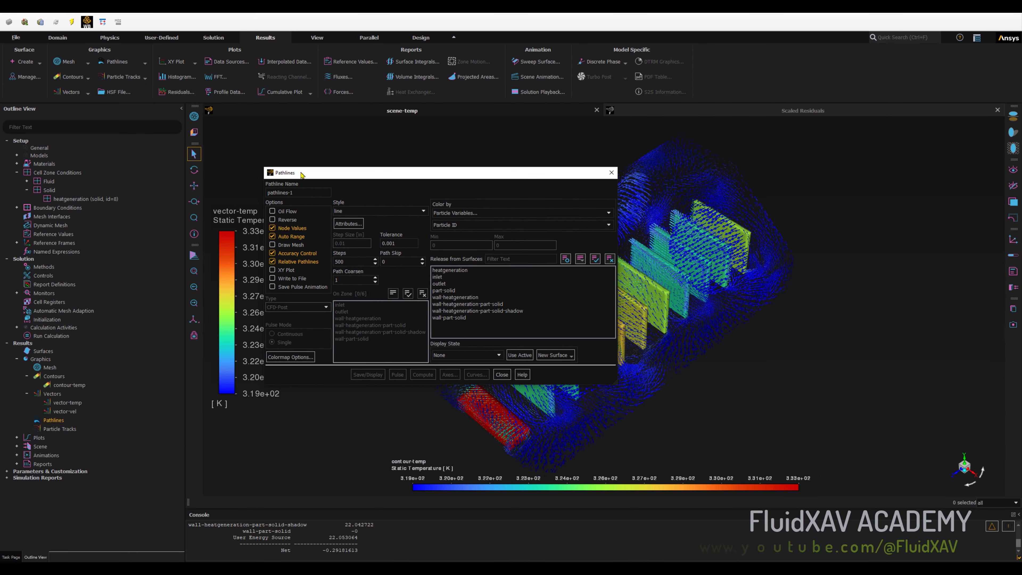
pyautogui.moveTo(301, 173); pyautogui.dragTo(131, 128)
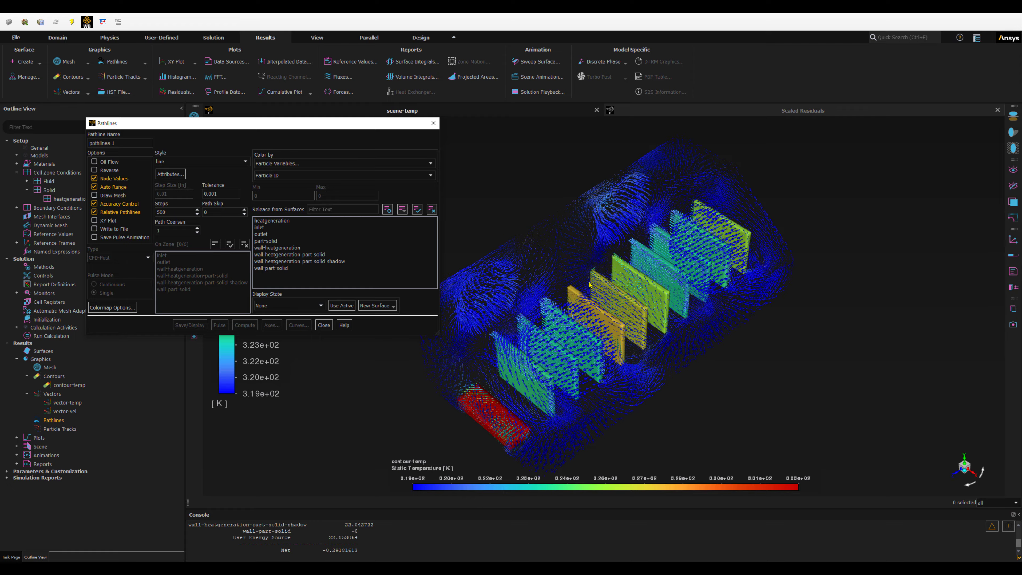
pyautogui.click(272, 164)
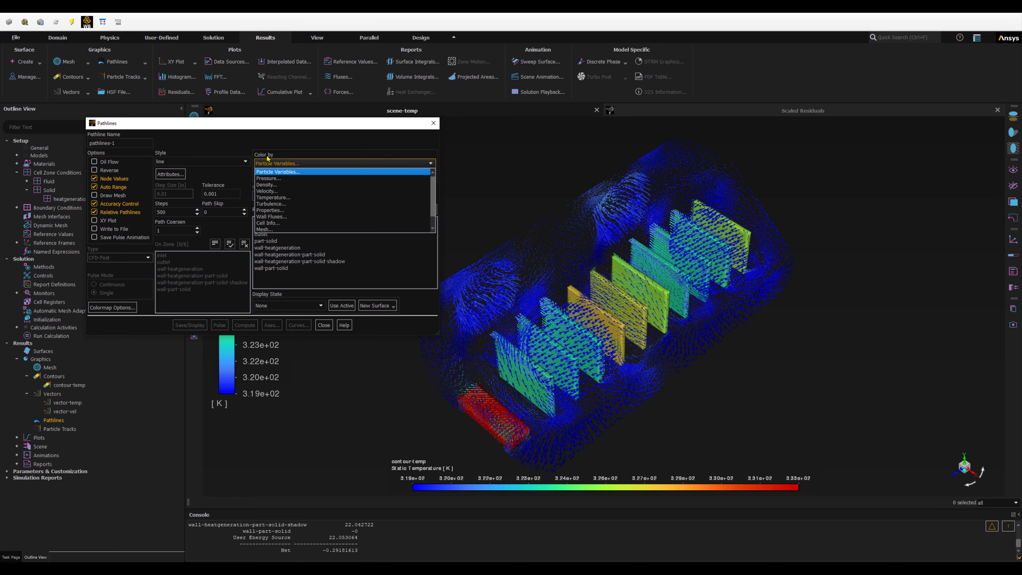
pyautogui.click(282, 171)
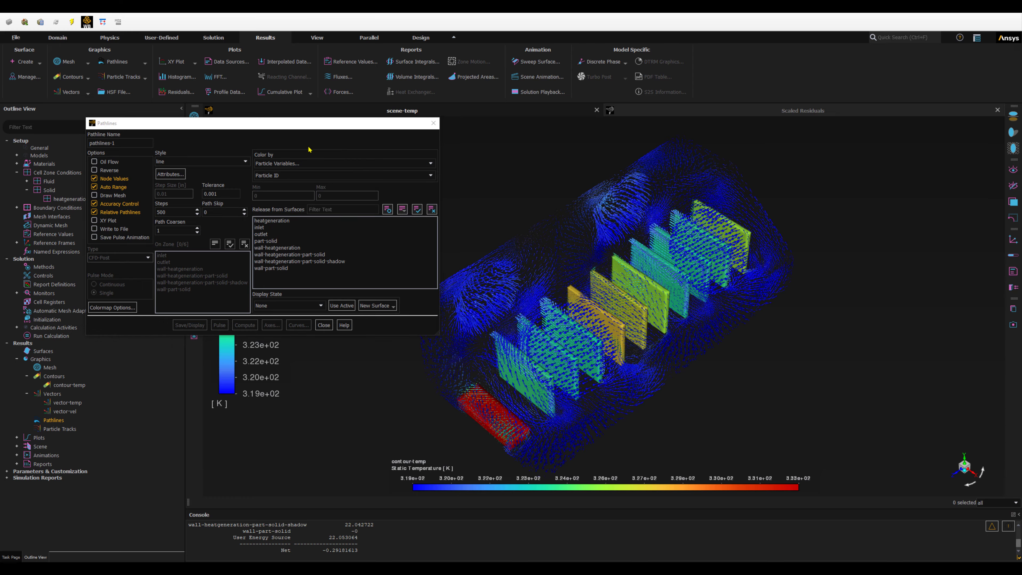
pyautogui.click(282, 164)
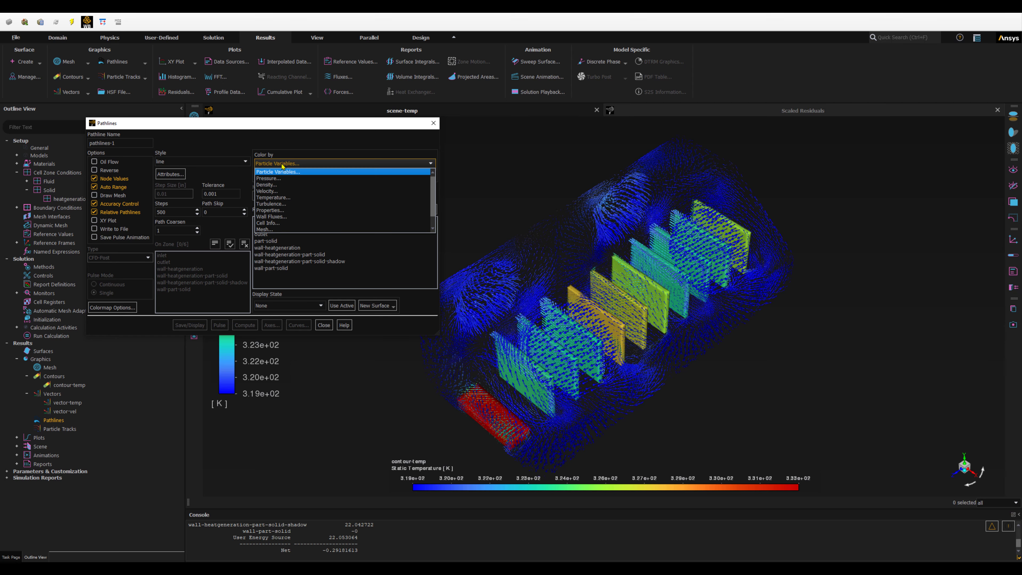
pyautogui.click(282, 190)
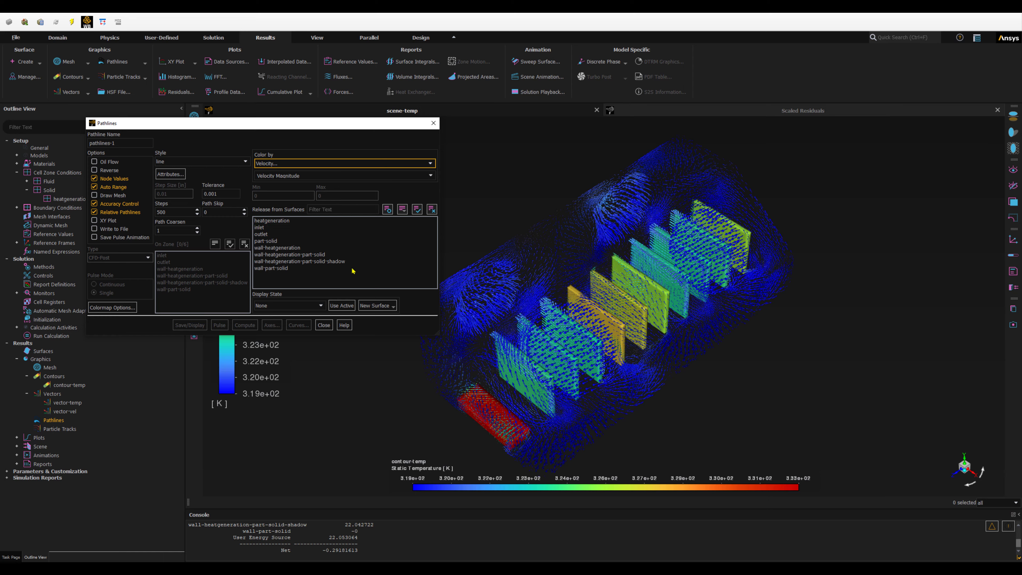
# - Release the pathlines from the inlet surface, then save and display the plot
pyautogui.click(259, 229)
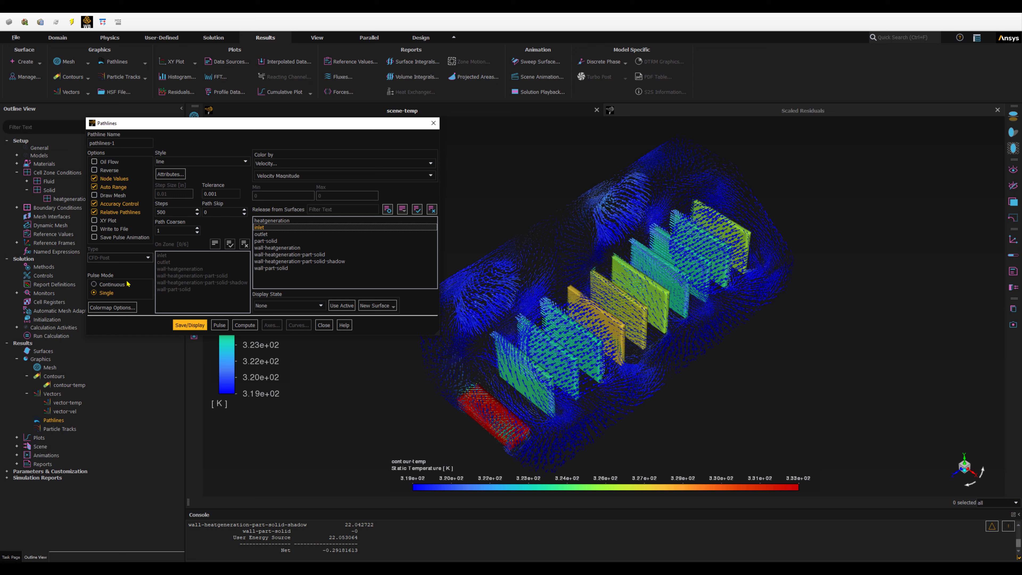
pyautogui.click(183, 326)
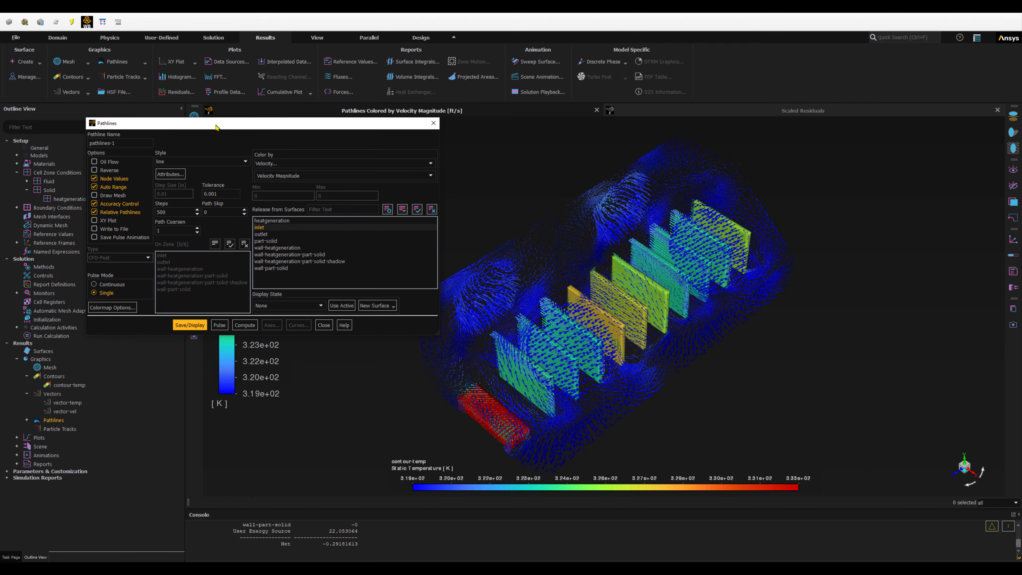
pyautogui.moveTo(216, 127); pyautogui.dragTo(183, 109)
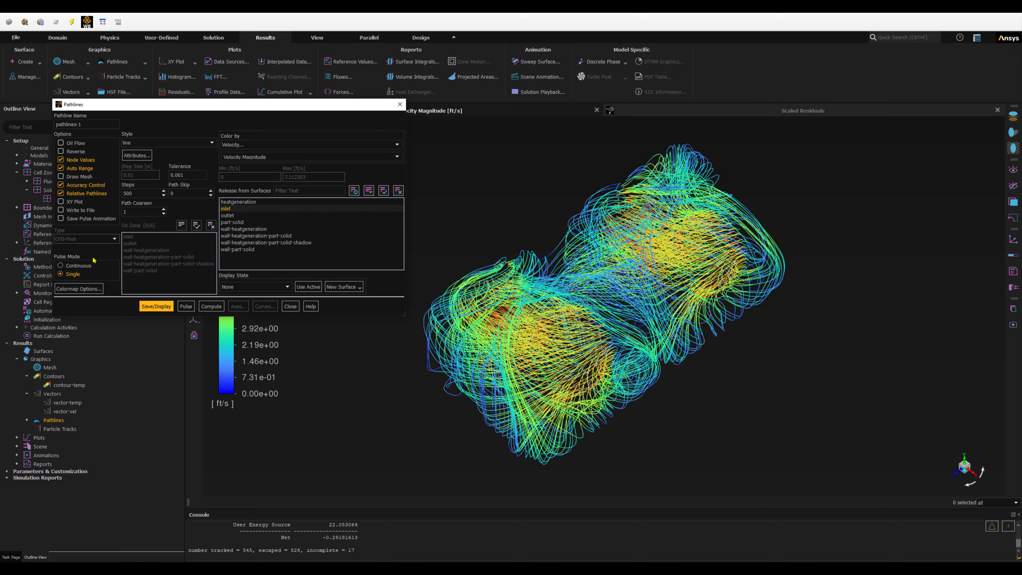
# - Preview the pathline pulse in single mode, switch to continuous mode, and stop the animation after inspecting the flow from several angles
pyautogui.click(185, 306)
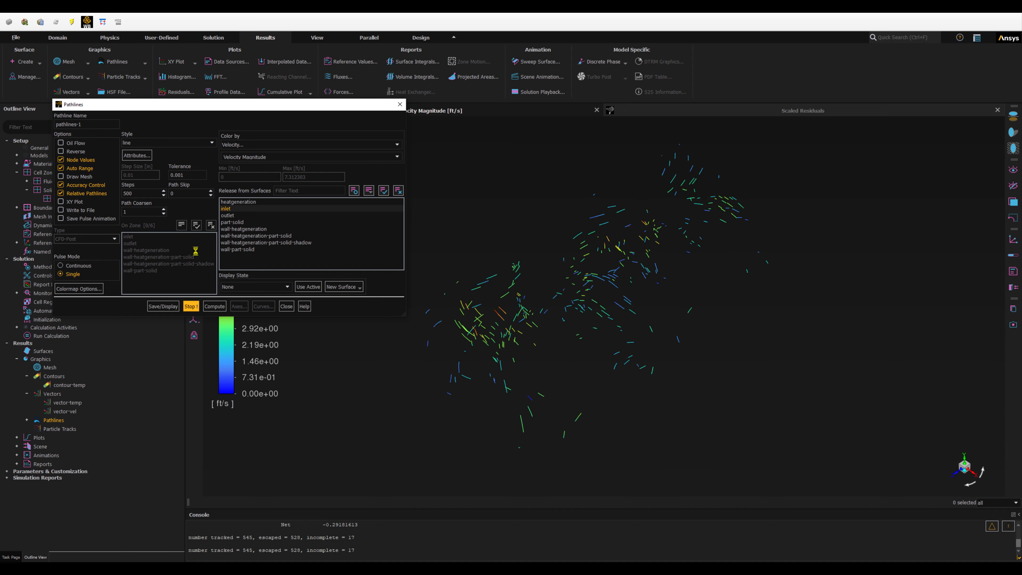
pyautogui.click(192, 307)
pyautogui.click(73, 267)
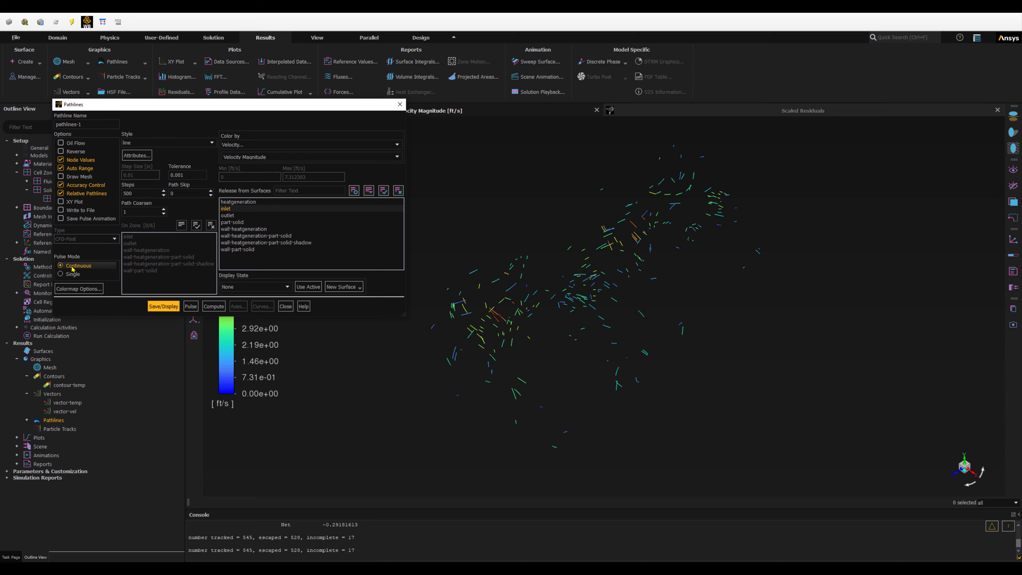
pyautogui.click(191, 306)
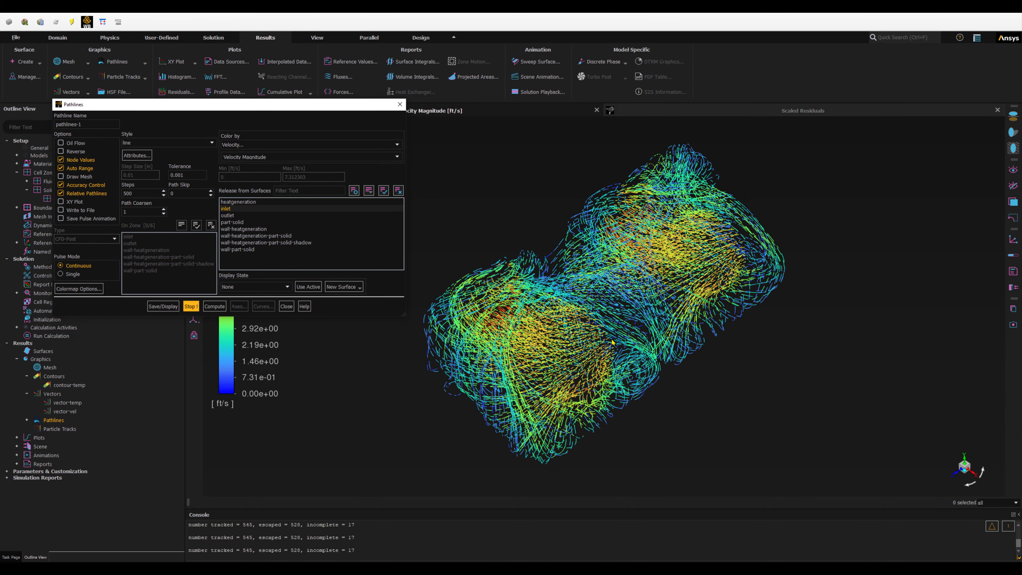
pyautogui.moveTo(637, 359); pyautogui.dragTo(650, 328)
pyautogui.scroll(-3, 644, 326)
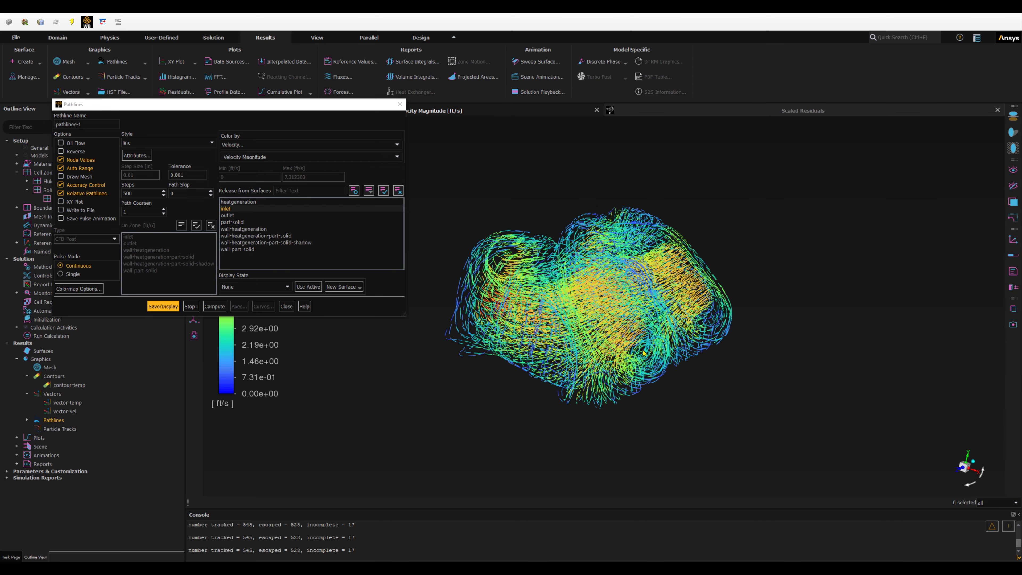
pyautogui.scroll(3, 494, 268)
pyautogui.scroll(3, 495, 269)
pyautogui.moveTo(523, 282); pyautogui.dragTo(509, 289)
pyautogui.click(191, 307)
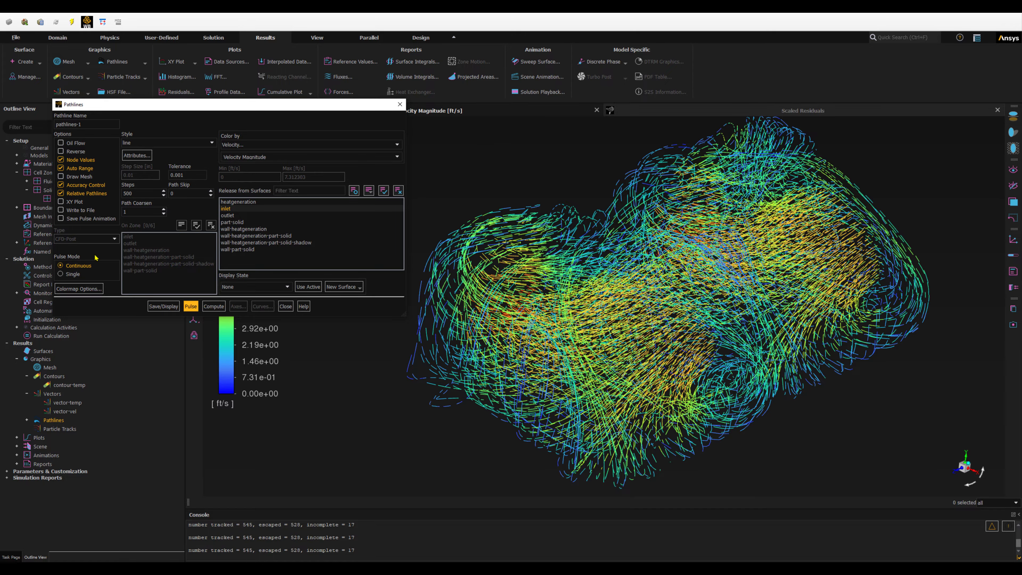
# - Enable mesh drawing for the pathlines and display the faces of the heatgeneration surface
pyautogui.click(67, 222)
pyautogui.click(61, 177)
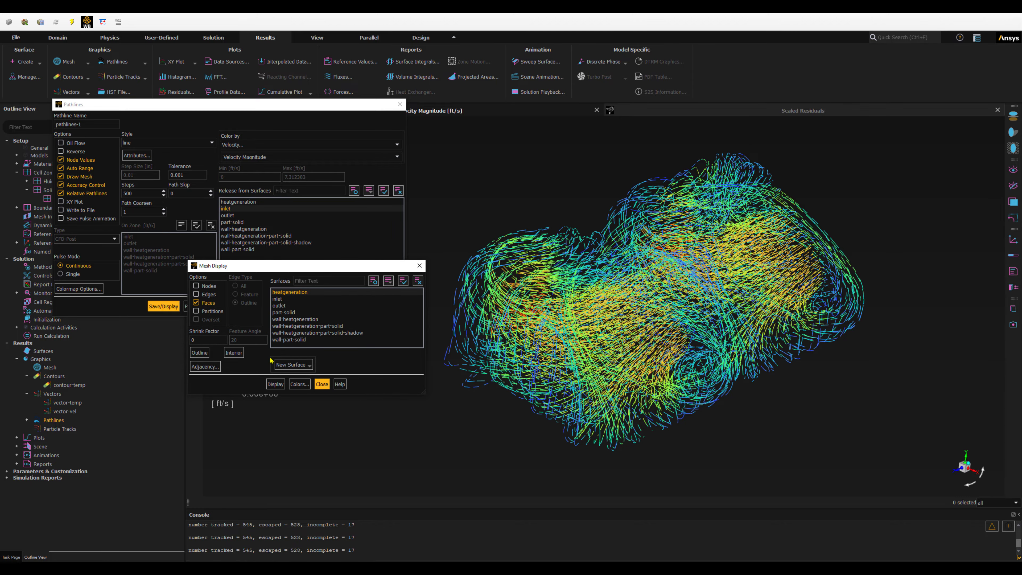
pyautogui.moveTo(286, 265); pyautogui.dragTo(176, 297)
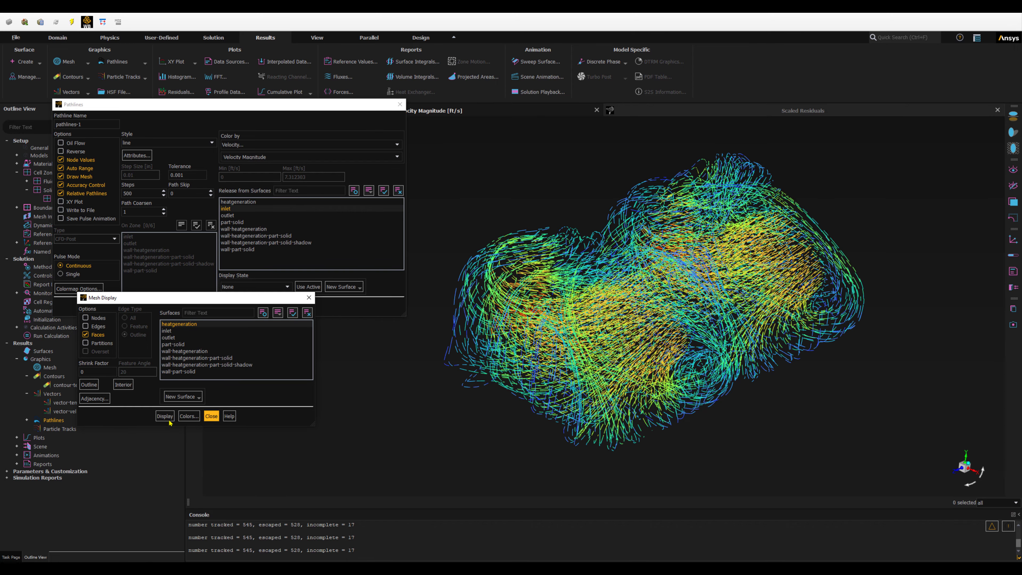
pyautogui.click(165, 416)
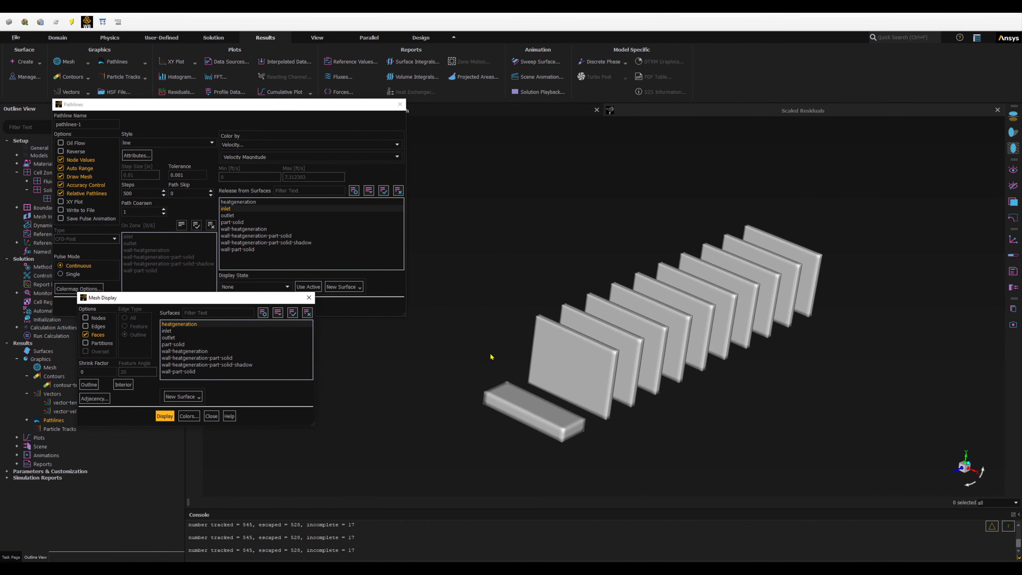
pyautogui.moveTo(472, 347); pyautogui.dragTo(365, 324)
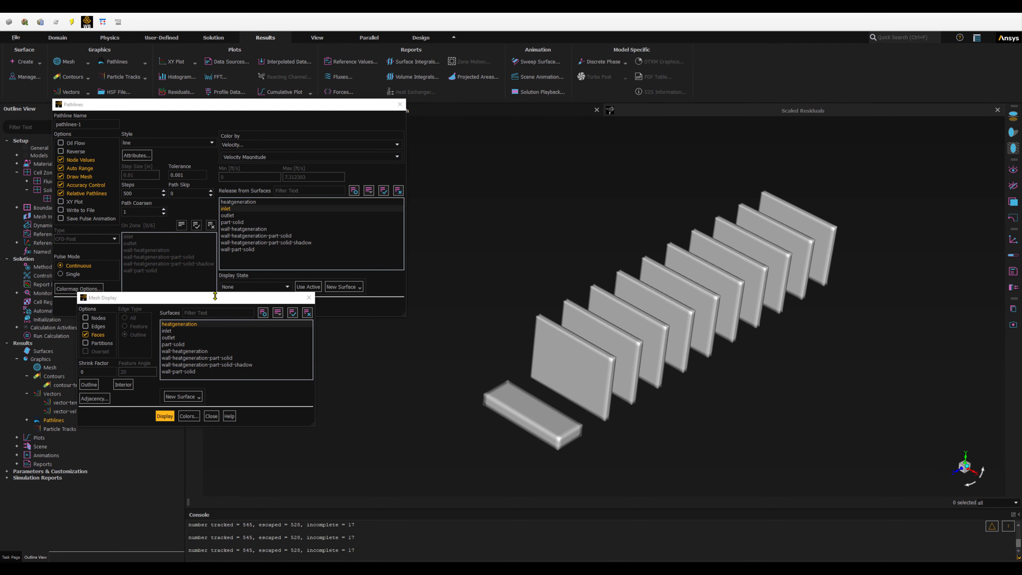
# - Redisplay the pathlines over the heatgeneration mesh and inspect the flow around the plates
pyautogui.moveTo(217, 300); pyautogui.dragTo(207, 335)
pyautogui.click(166, 307)
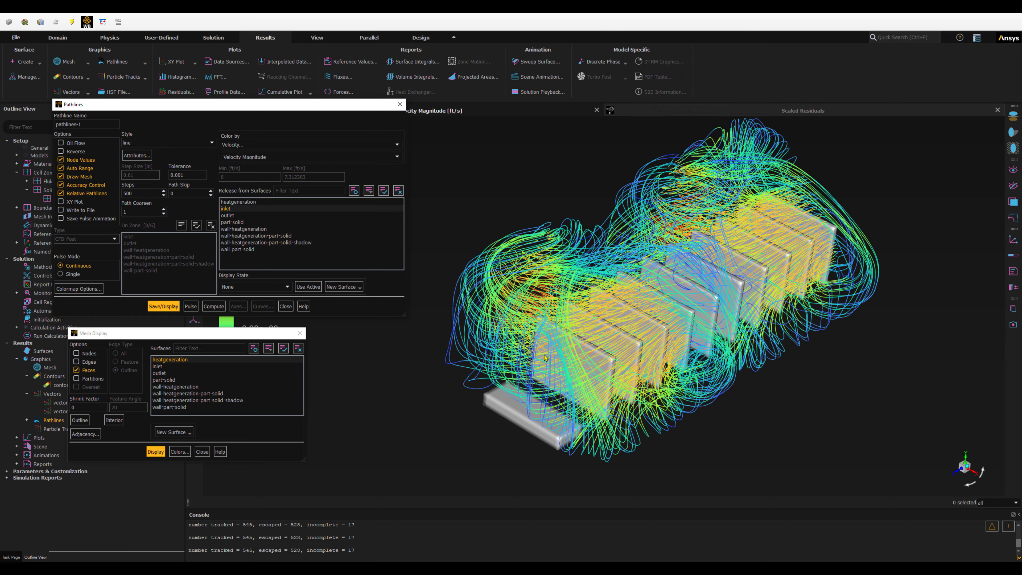
pyautogui.moveTo(544, 357); pyautogui.dragTo(699, 188)
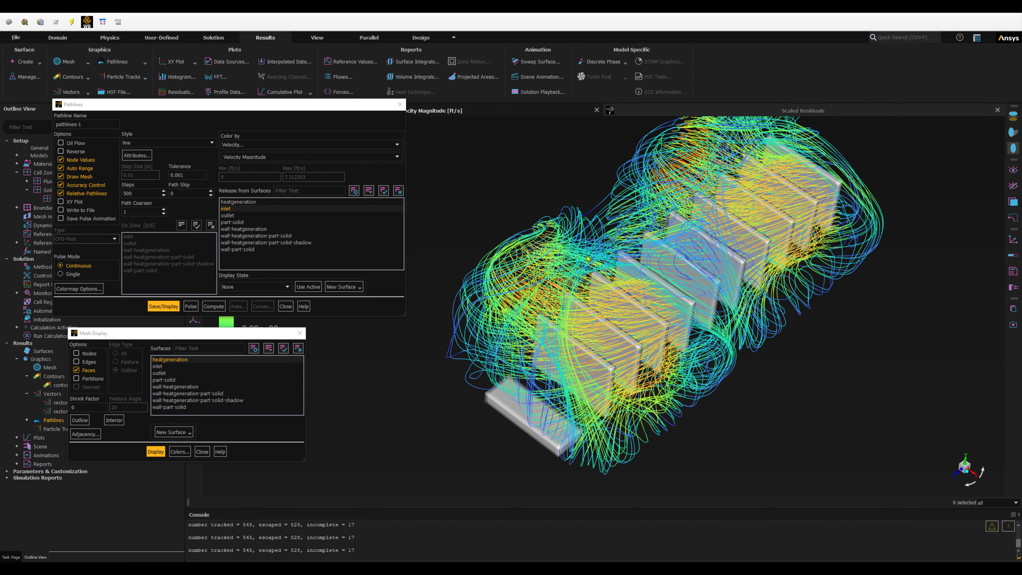
pyautogui.moveTo(680, 287); pyautogui.dragTo(801, 236)
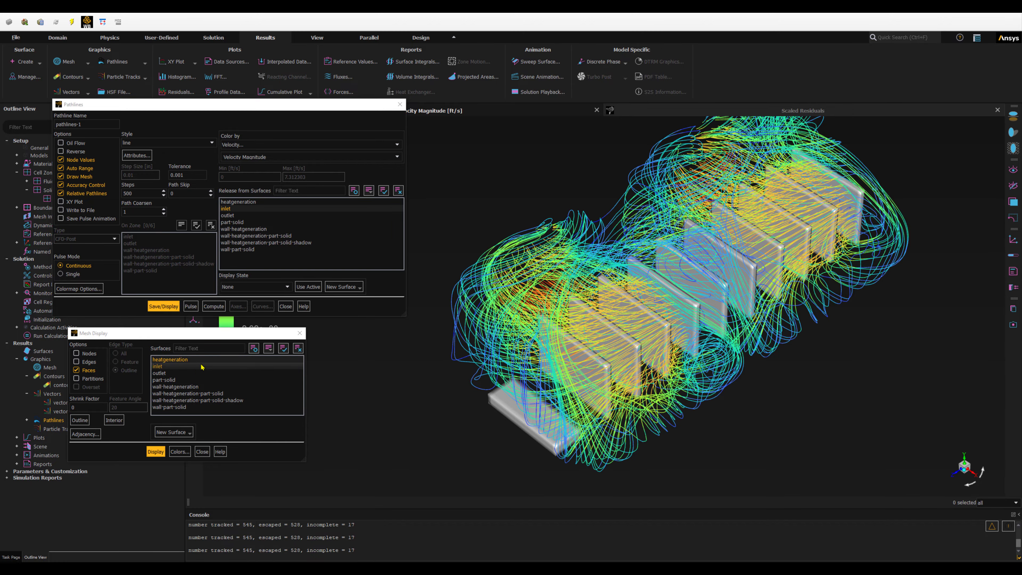
# - Add the inlet and outlet surfaces to the mesh display and redraw the pathlines over them
pyautogui.click(157, 366)
pyautogui.click(163, 373)
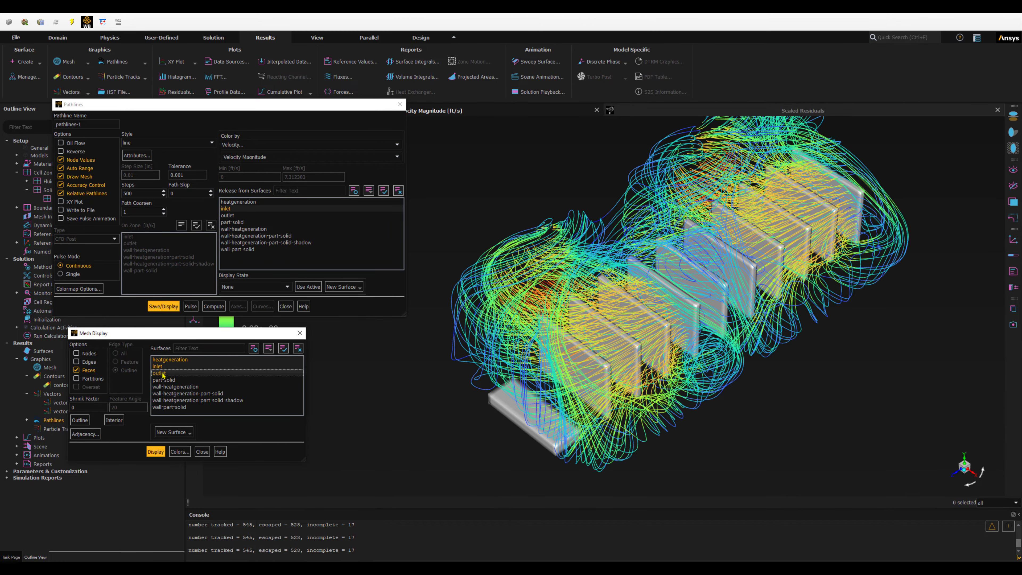
pyautogui.click(156, 452)
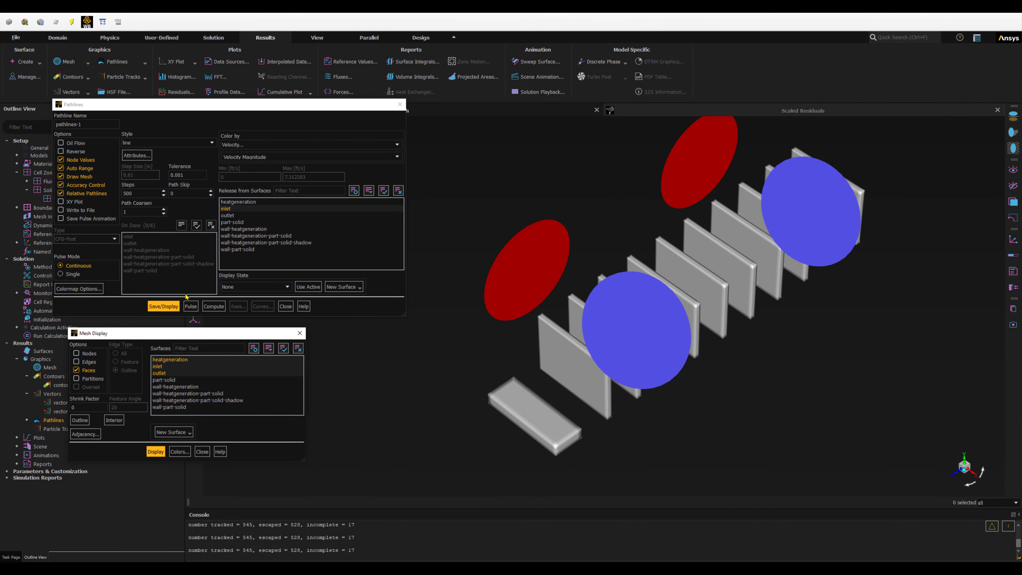
pyautogui.click(174, 307)
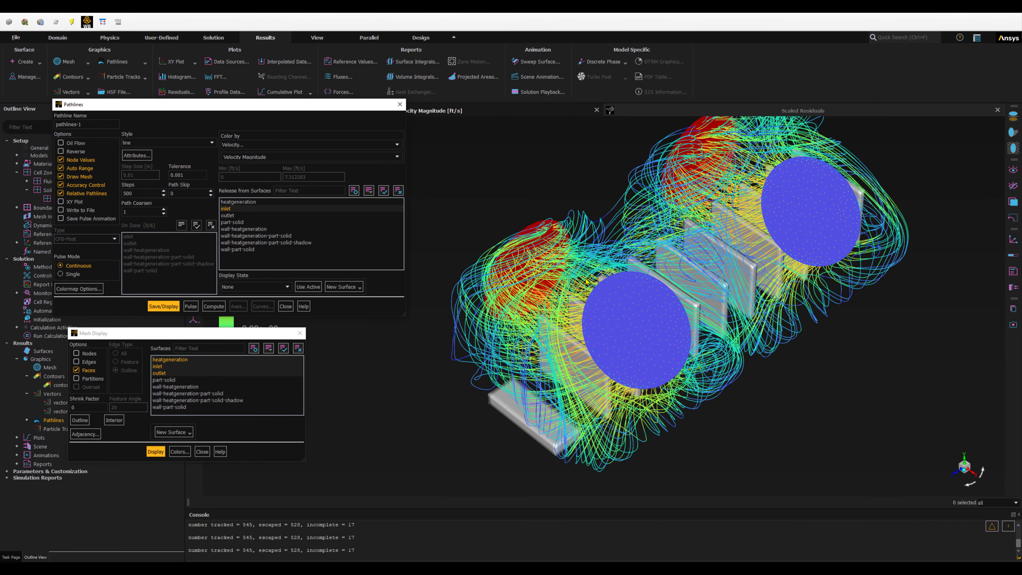
pyautogui.moveTo(582, 408); pyautogui.dragTo(574, 380)
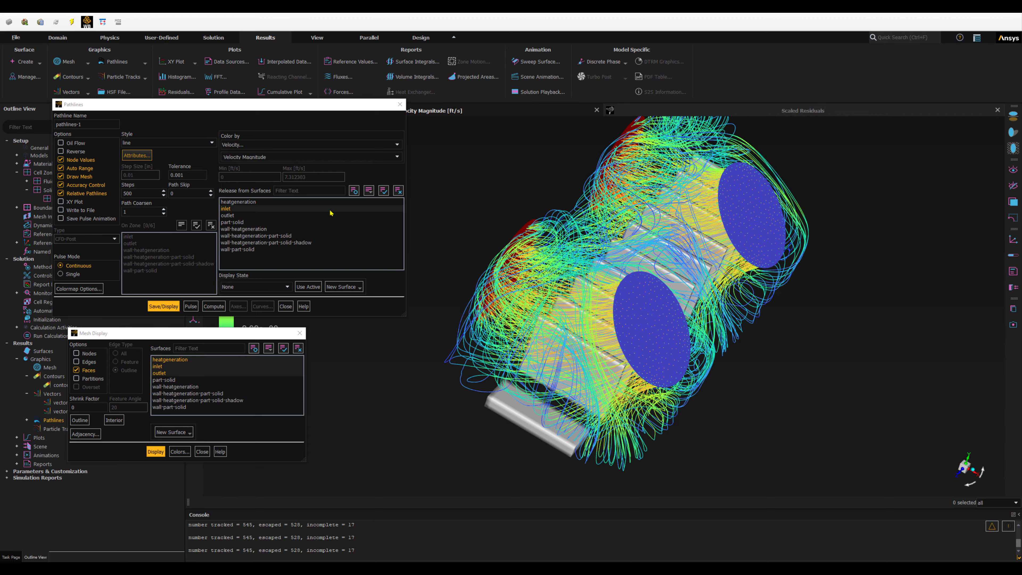
# - Check the path style attributes, set the path skip to 2, and redisplay the pathlines
pyautogui.click(130, 157)
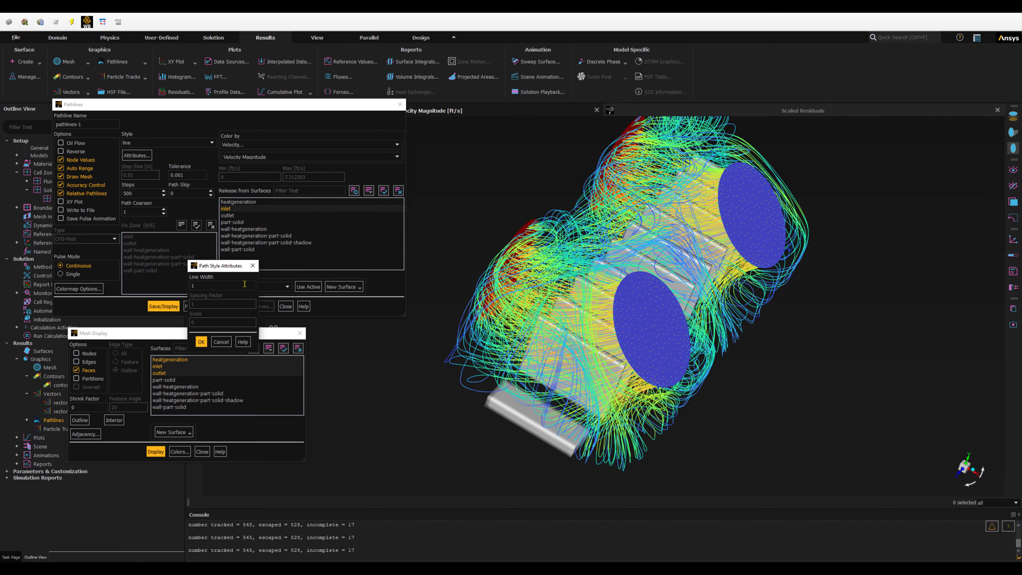
pyautogui.click(252, 266)
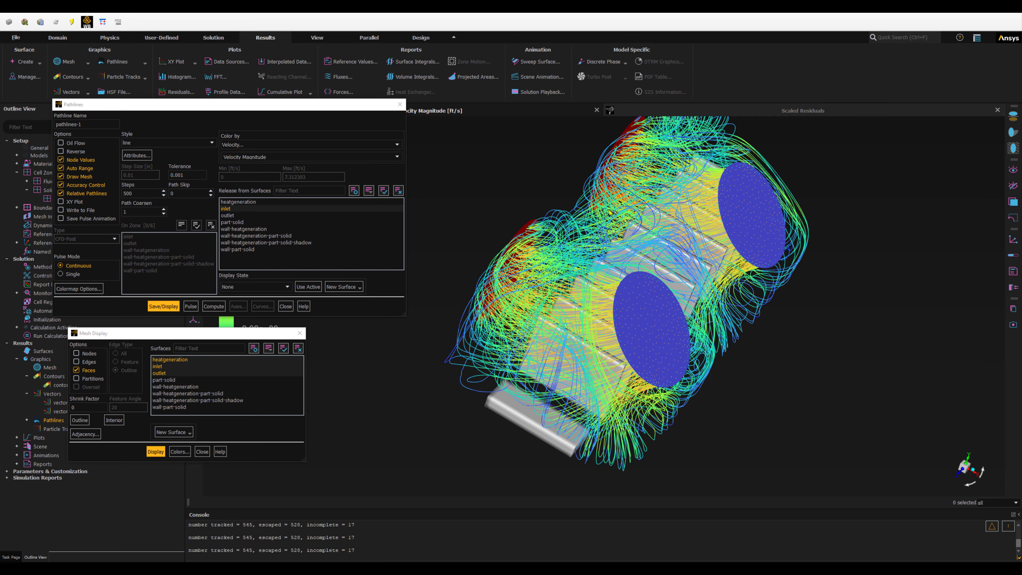
pyautogui.doubleClick(180, 193)
pyautogui.click(157, 307)
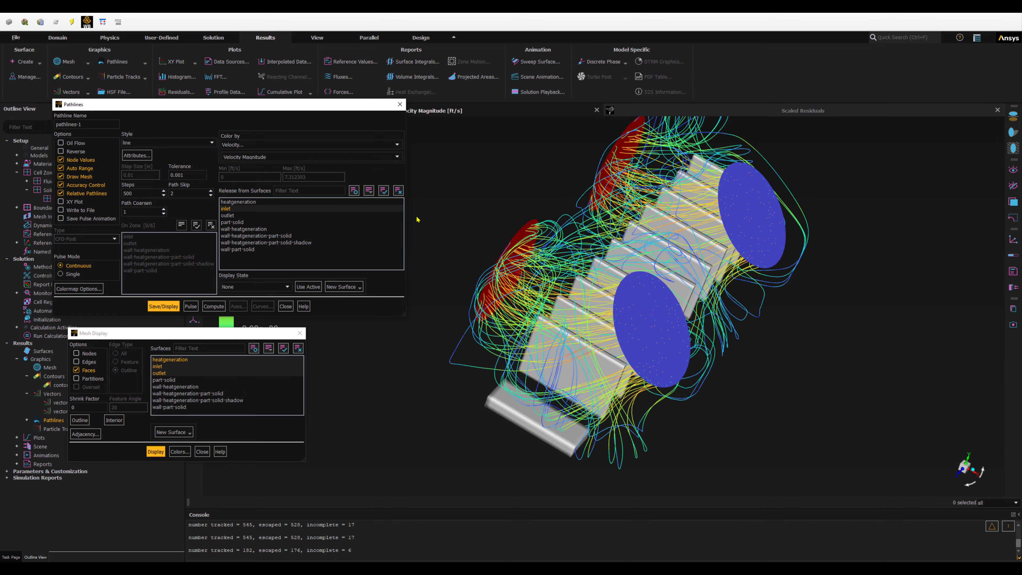
# - Set the path skip to 1, redisplay the pathlines, and inspect their density
pyautogui.moveTo(565, 323); pyautogui.dragTo(519, 322)
pyautogui.moveTo(182, 193); pyautogui.dragTo(161, 194)
pyautogui.write('1')
pyautogui.click(170, 305)
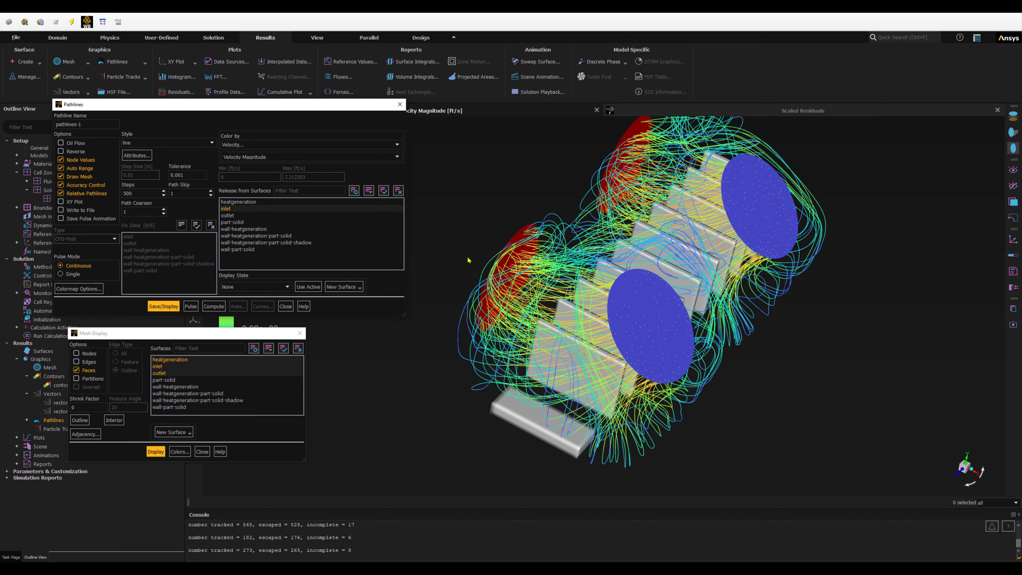
pyautogui.moveTo(601, 378); pyautogui.dragTo(458, 284)
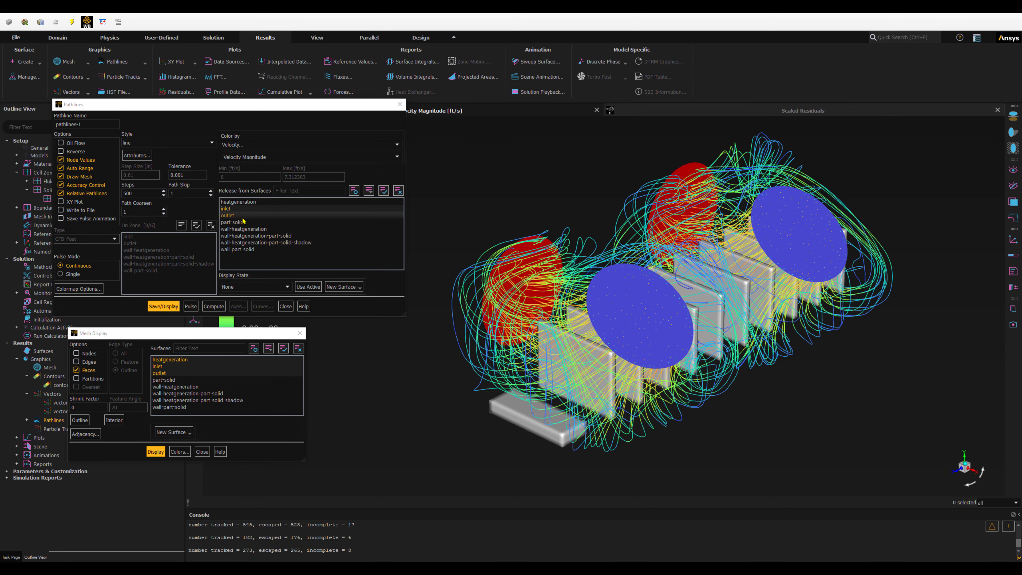
# - Remove the inlet and outlet surfaces from the mesh display, showing only heatgeneration
pyautogui.click(169, 386)
pyautogui.click(169, 385)
pyautogui.click(162, 373)
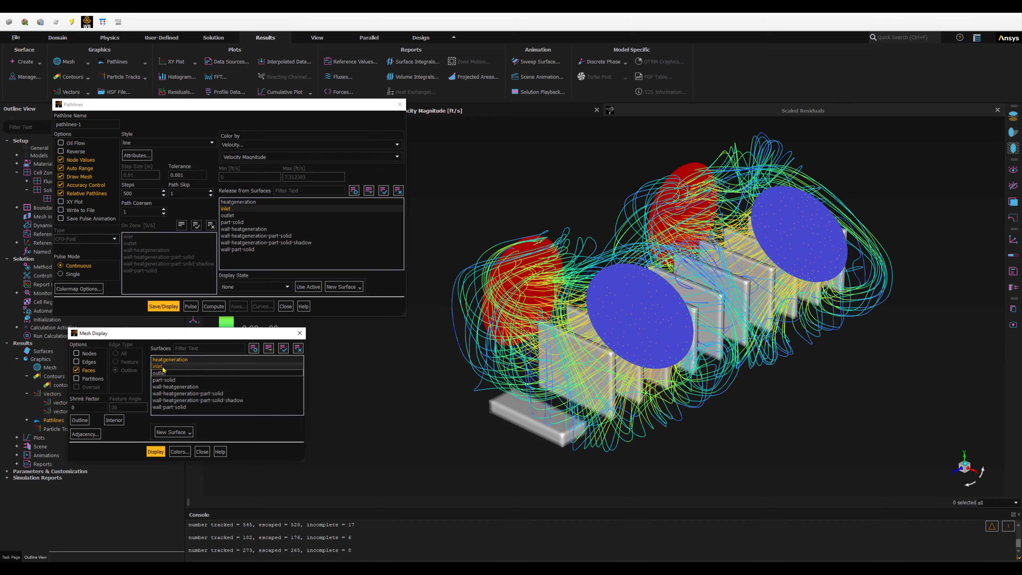
pyautogui.click(163, 367)
pyautogui.click(156, 451)
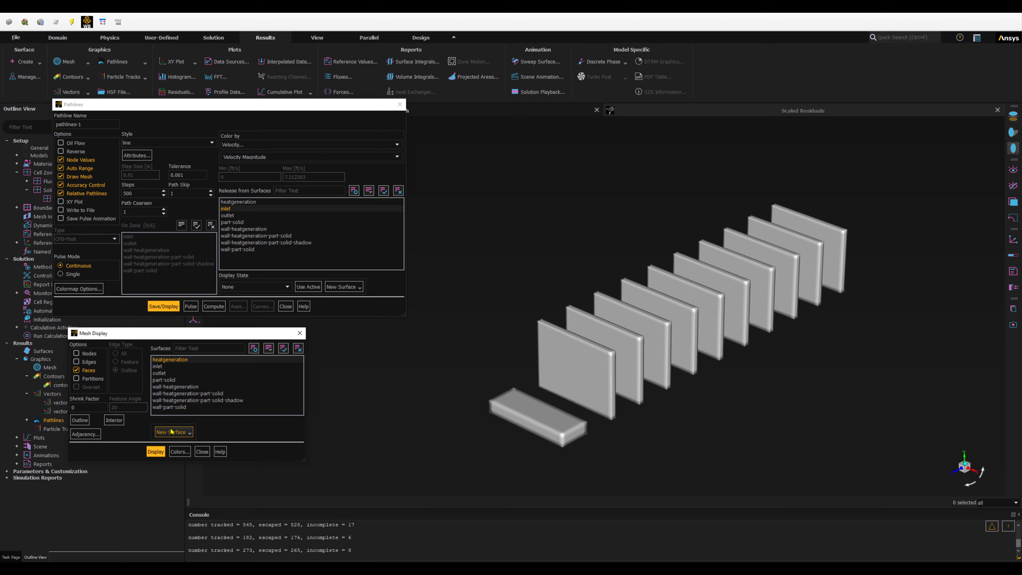
# - Close the mesh display settings, redisplay the pathlines over the mesh, and start the continuous pulse animation
pyautogui.click(168, 408)
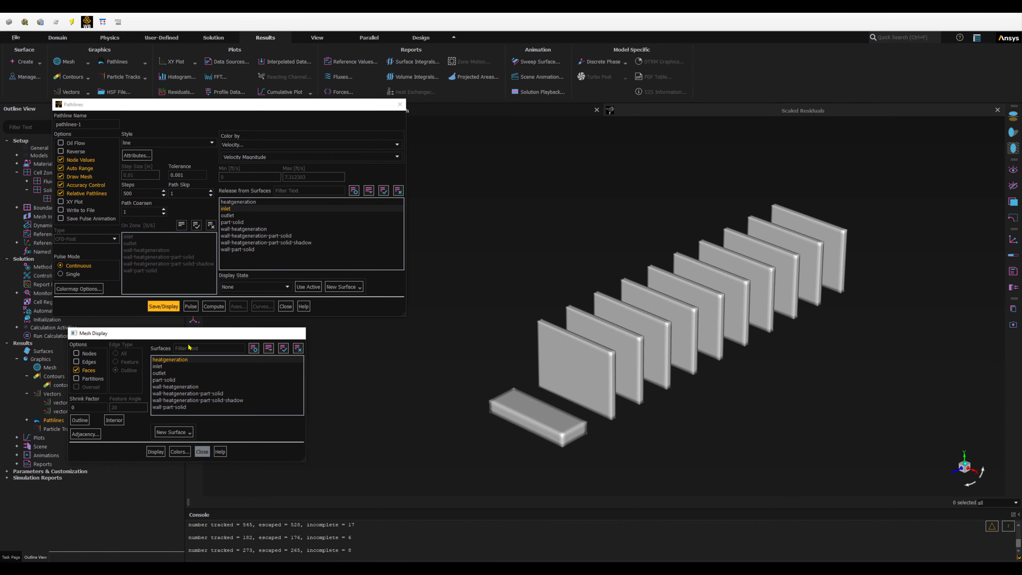
pyautogui.click(202, 451)
pyautogui.click(191, 306)
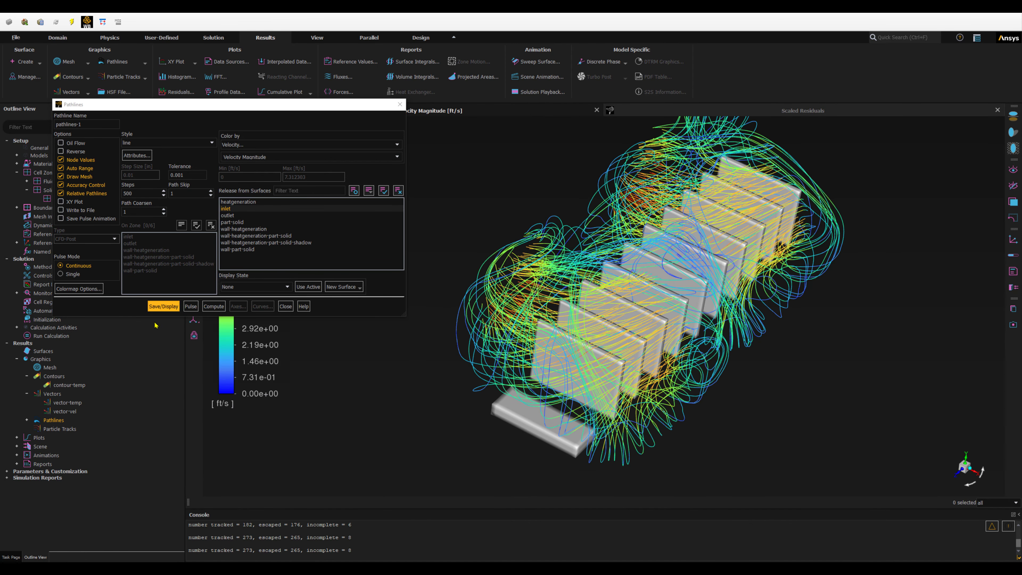
pyautogui.click(191, 306)
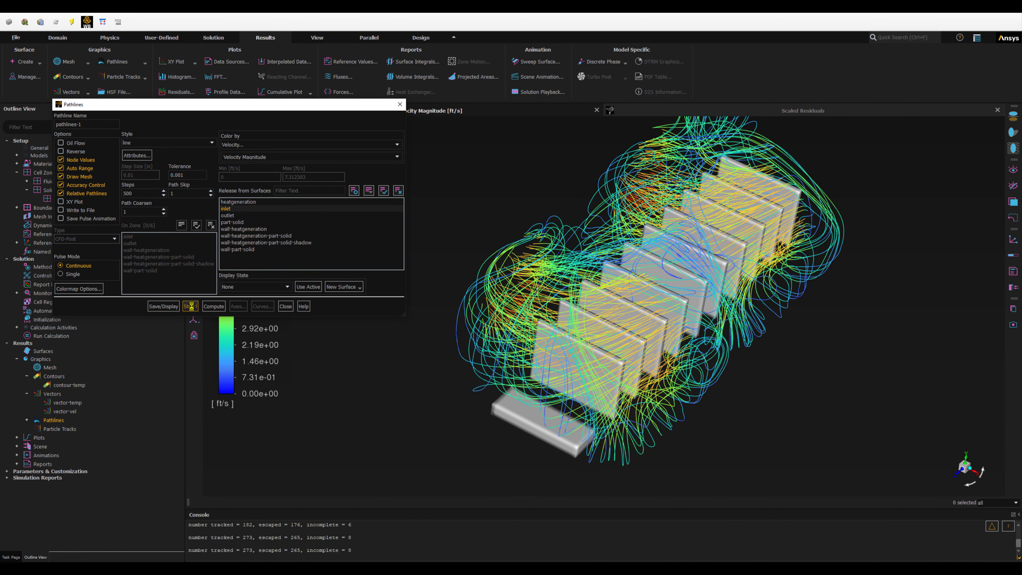